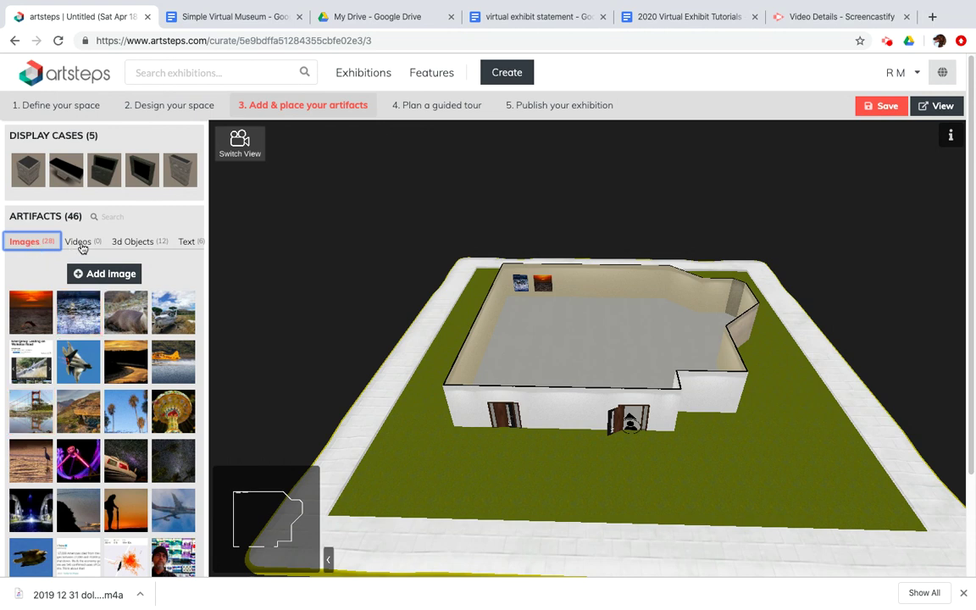
# Step: Place the existing welcome text artifact on the building's outside front wall, between the two doors
pyautogui.click(188, 242)
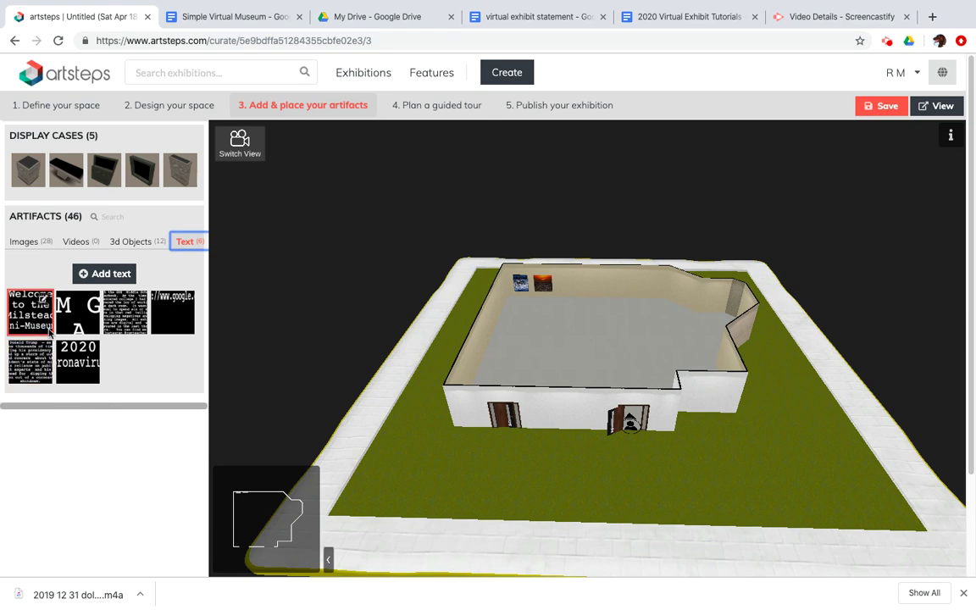
pyautogui.click(23, 307)
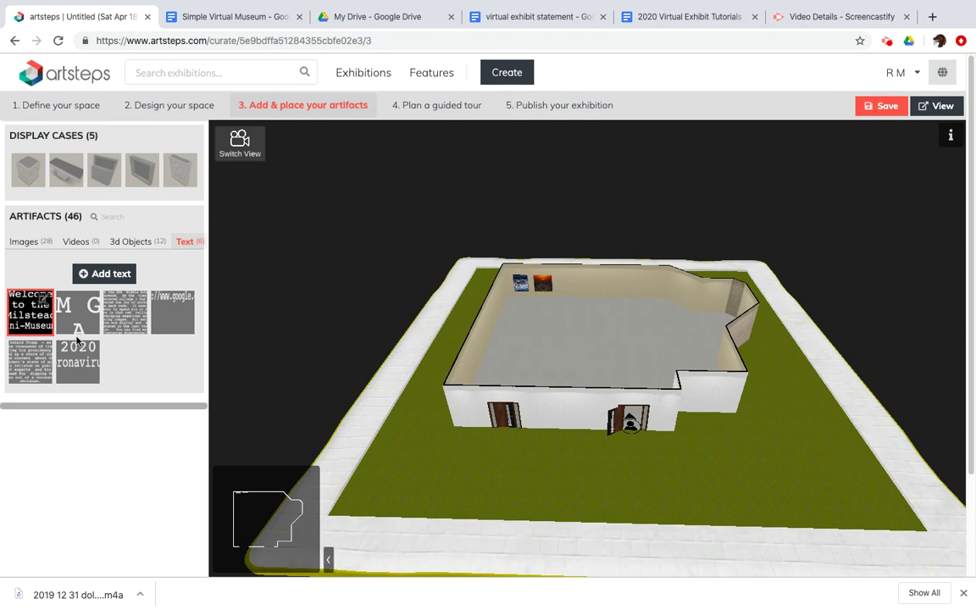
pyautogui.click(563, 403)
pyautogui.click(563, 404)
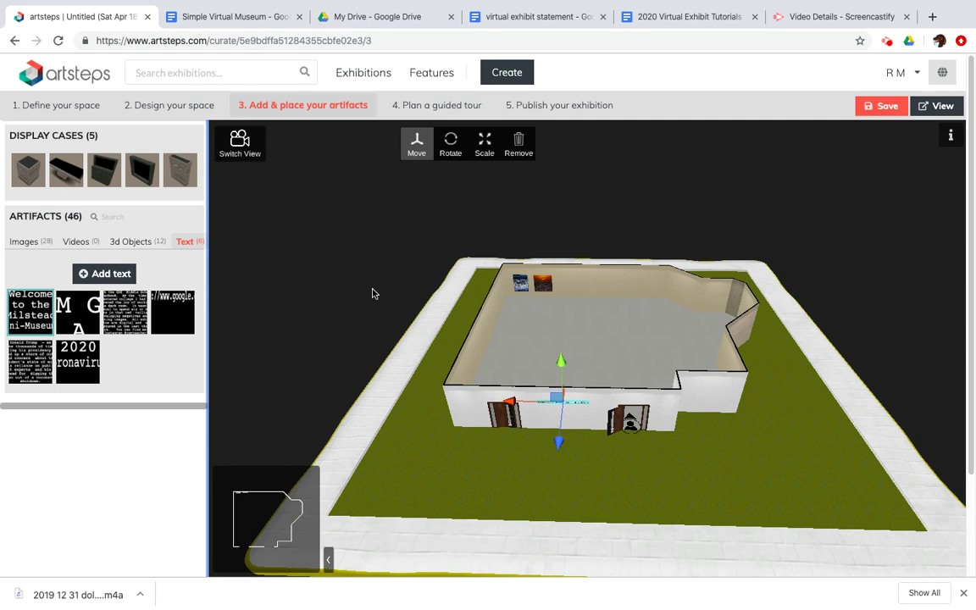
# Step: Switch to the walk-through view and shift the welcome text along the front wall toward the closed door
pyautogui.click(244, 146)
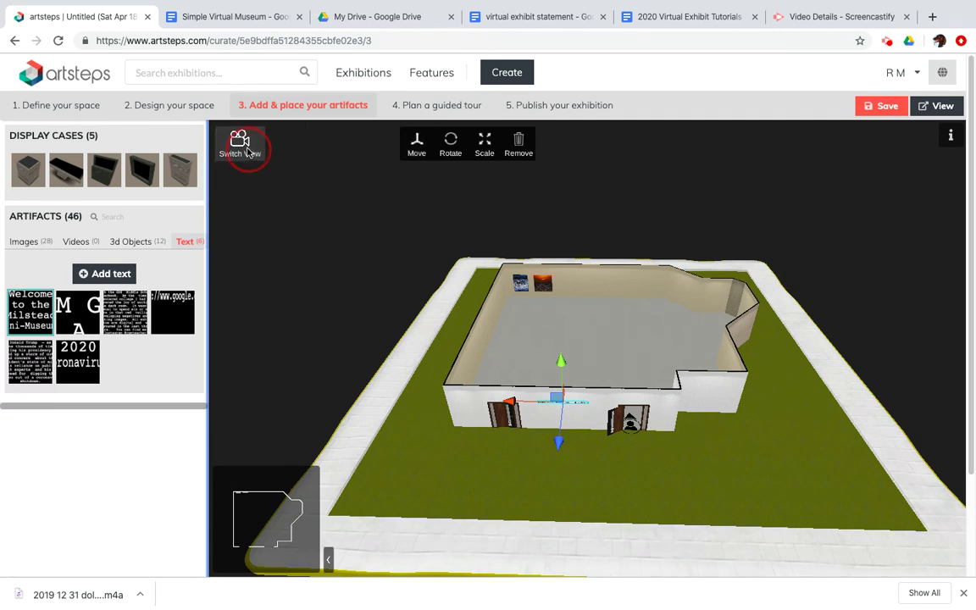
pyautogui.doubleClick(545, 236)
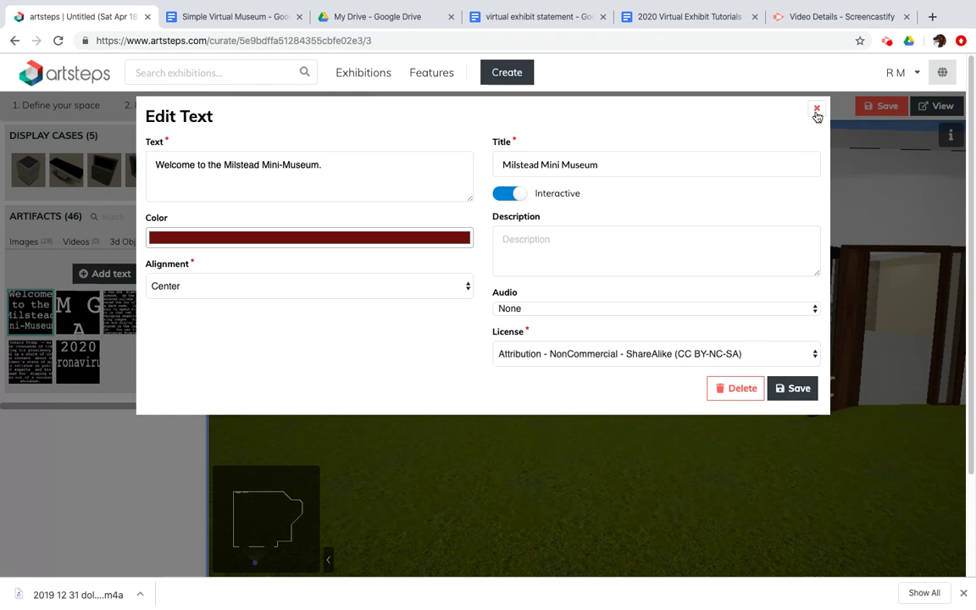
pyautogui.click(816, 110)
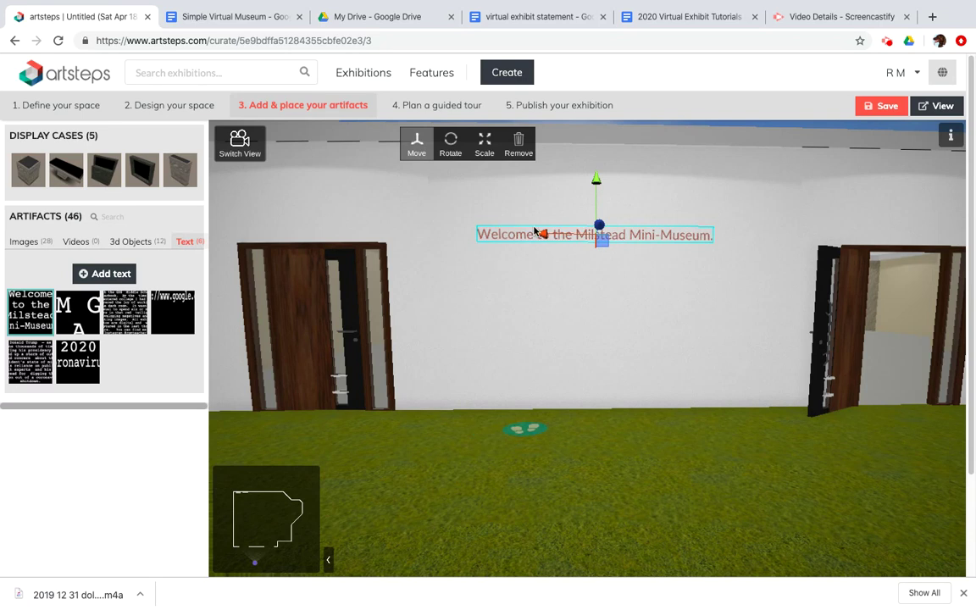
pyautogui.moveTo(502, 231); pyautogui.dragTo(523, 231)
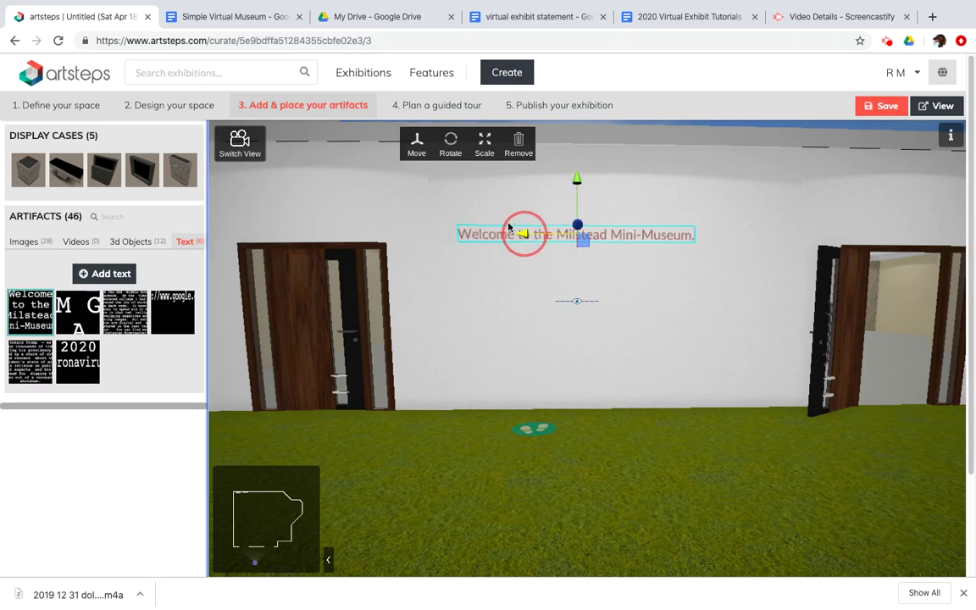
# Step: Scale up the welcome text and move it higher on the wall, centred between the two doors
pyautogui.click(484, 151)
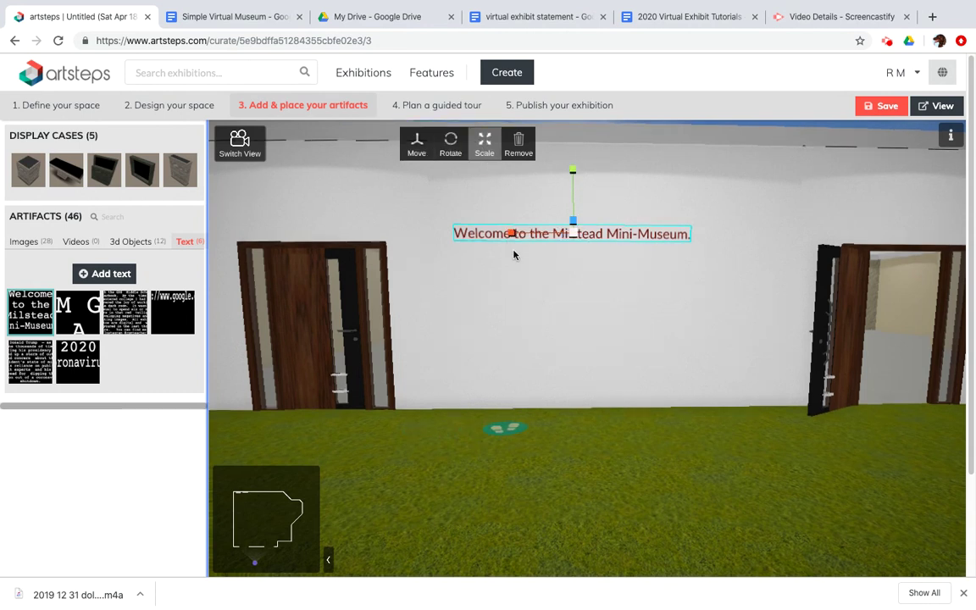
pyautogui.moveTo(512, 235); pyautogui.dragTo(468, 233)
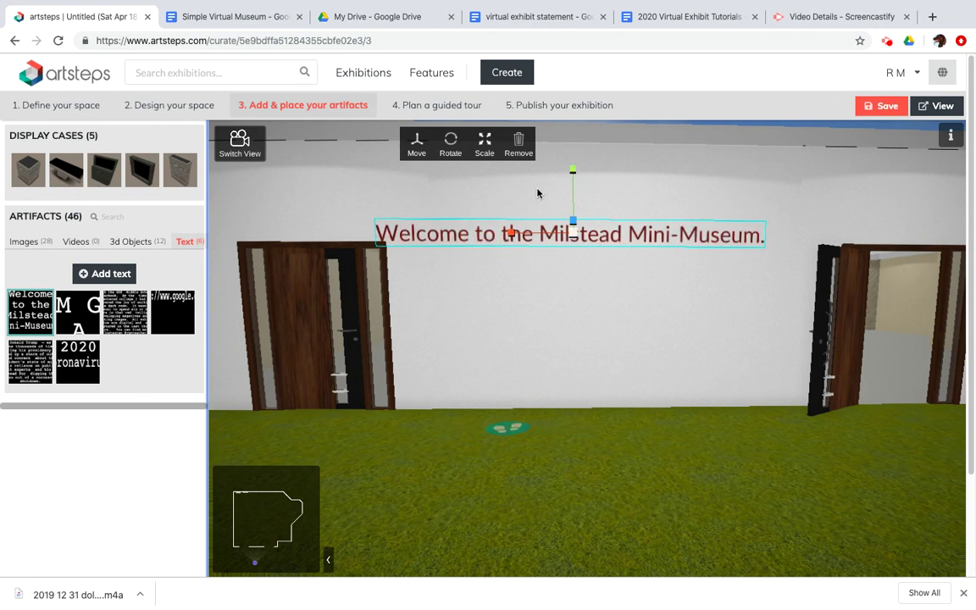
pyautogui.moveTo(572, 169); pyautogui.dragTo(573, 152)
pyautogui.click(417, 146)
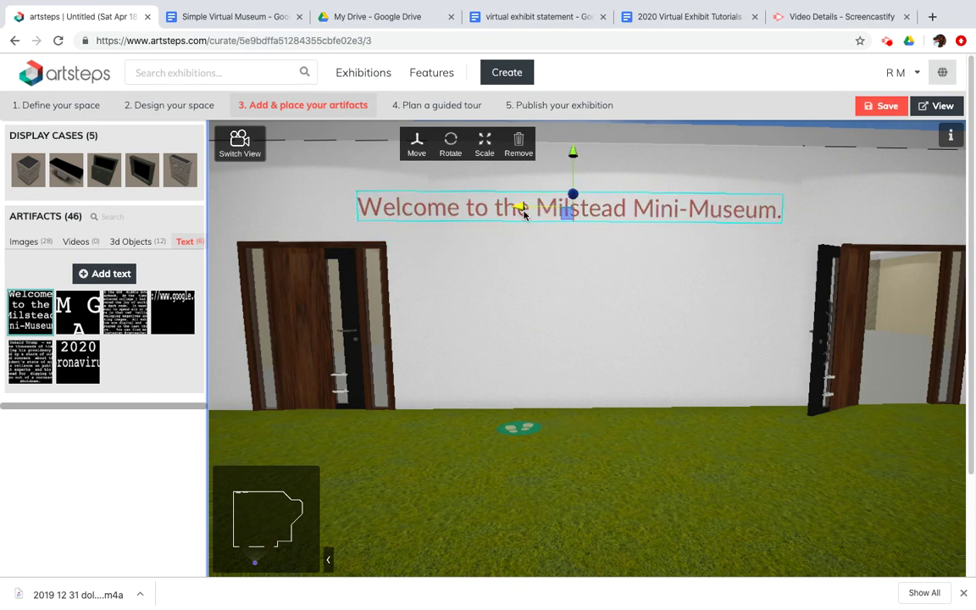
pyautogui.moveTo(523, 210); pyautogui.dragTo(556, 208)
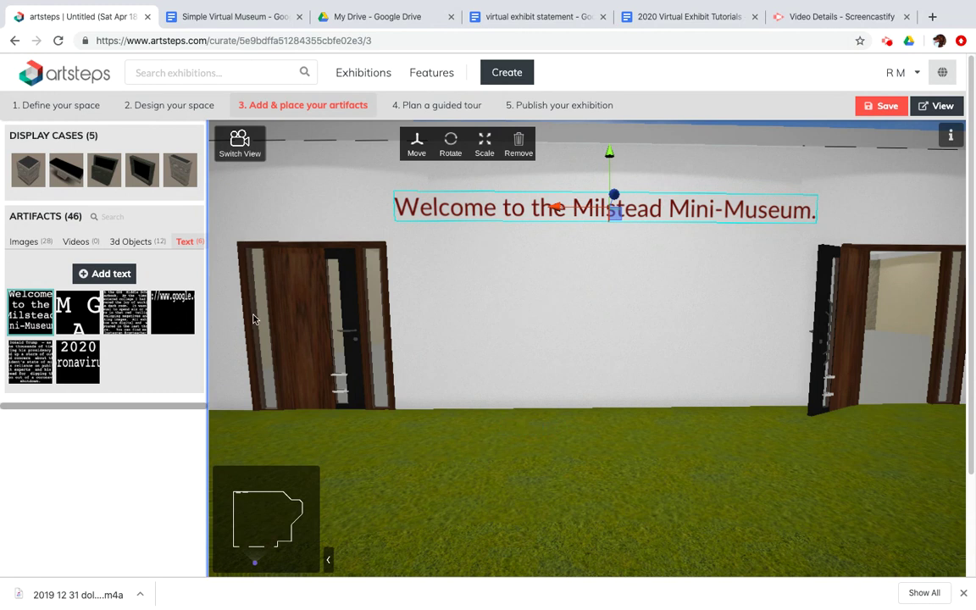
# Step: Change the welcome text's color to dark green and save the edit
pyautogui.moveTo(45, 305)
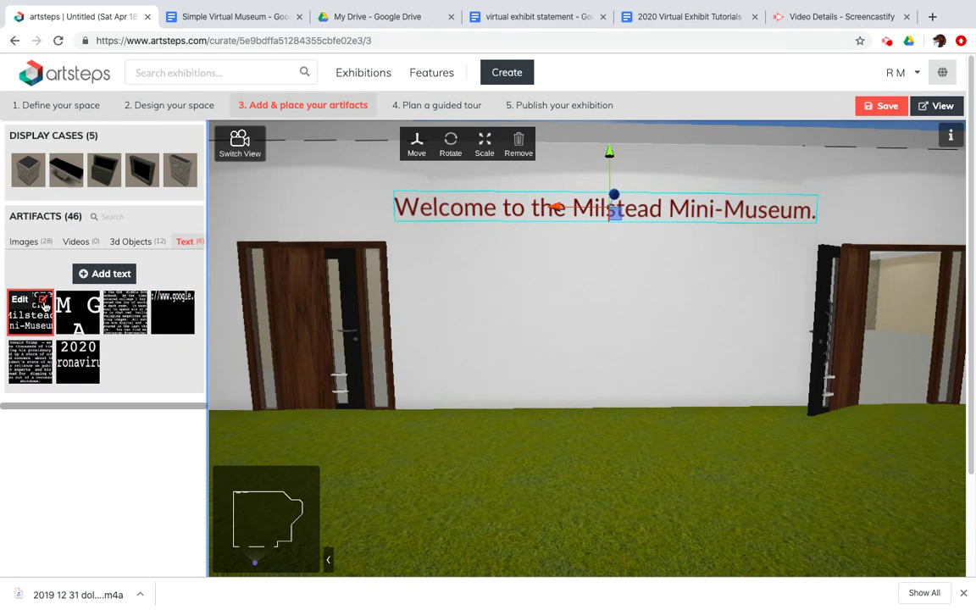
pyautogui.click(44, 301)
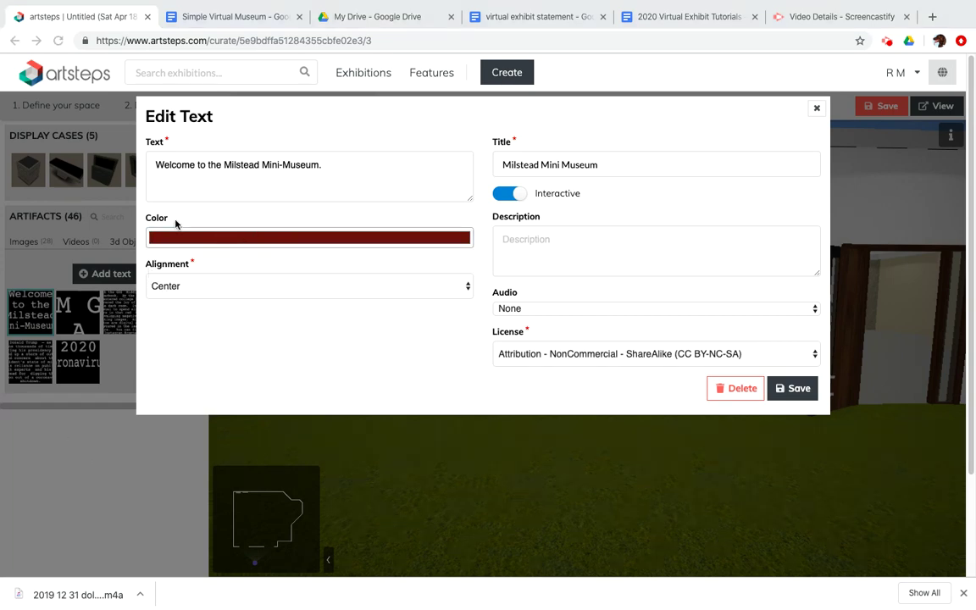
pyautogui.click(55, 433)
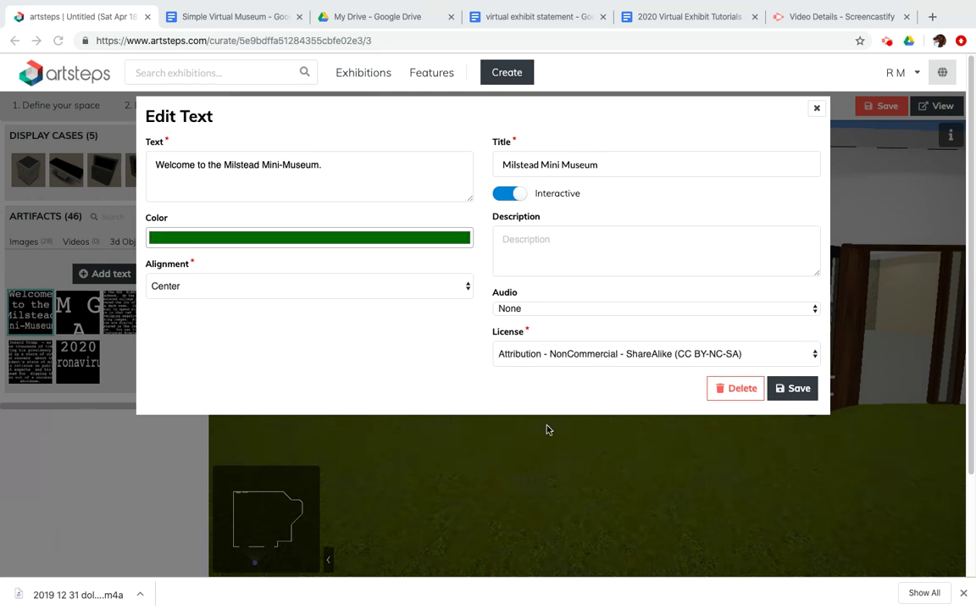
pyautogui.click(788, 390)
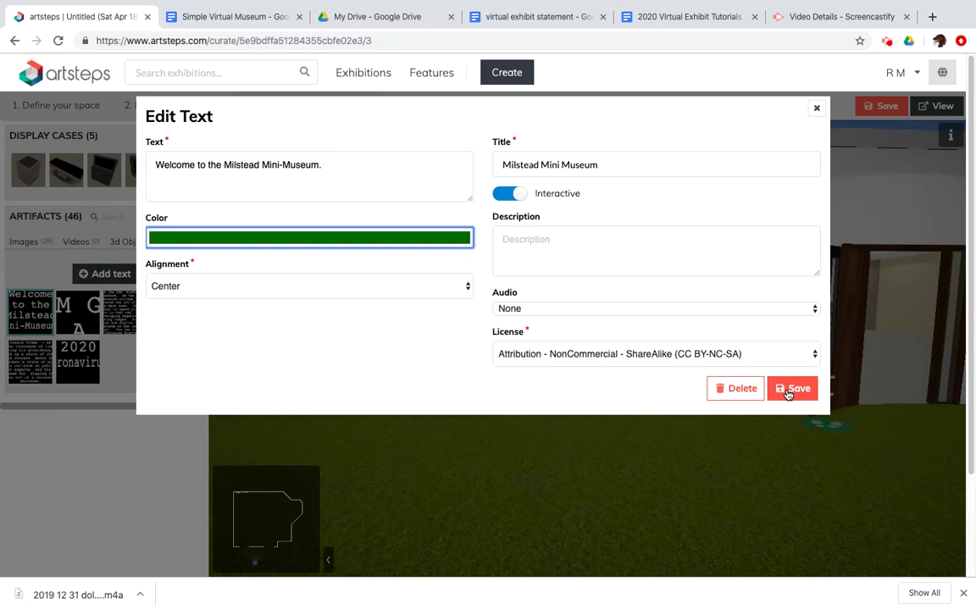
pyautogui.click(788, 391)
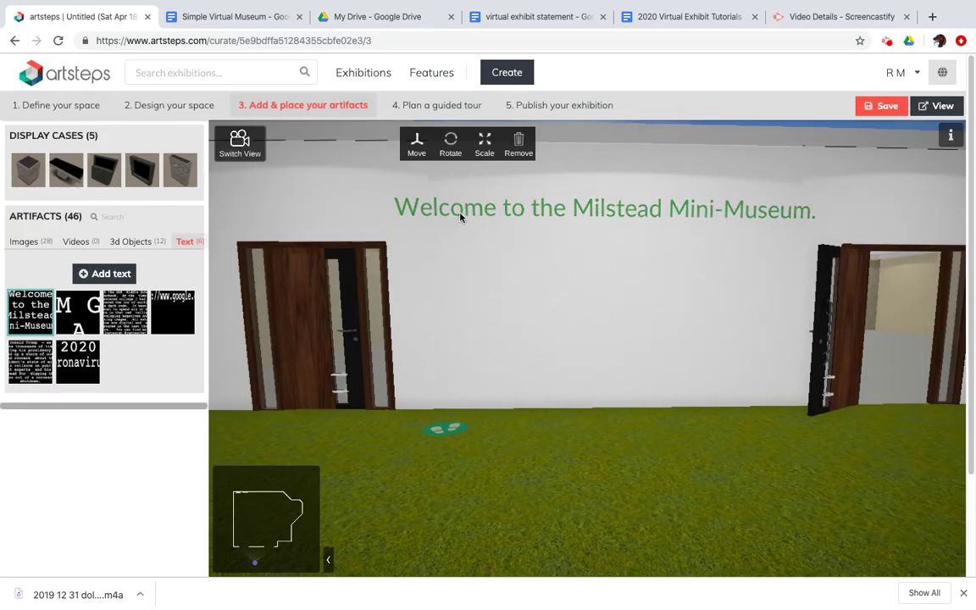
# Step: Review the welcome text's interactive, description and audio settings, and close its editor without changes
pyautogui.click(43, 304)
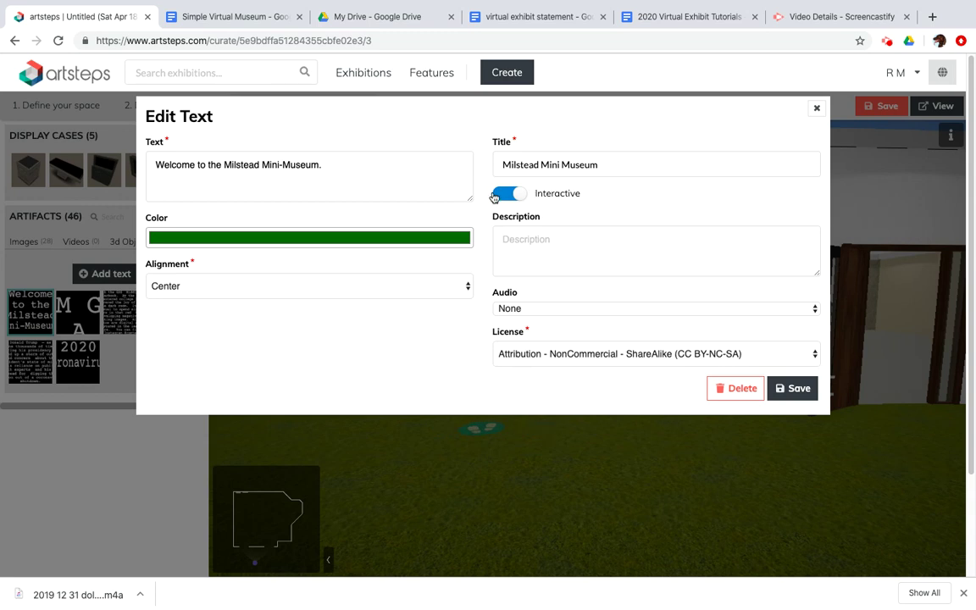
pyautogui.click(515, 242)
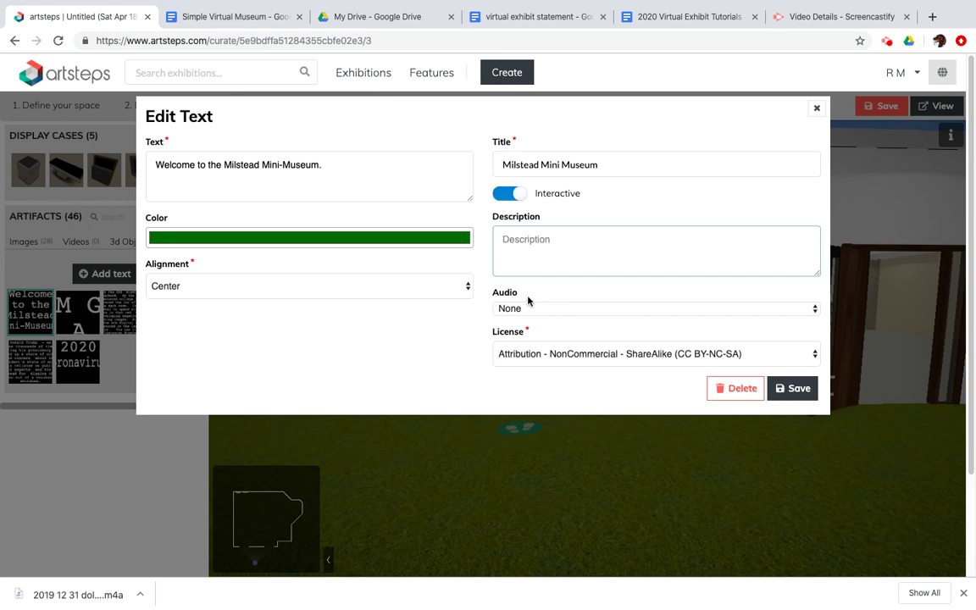
pyautogui.click(530, 308)
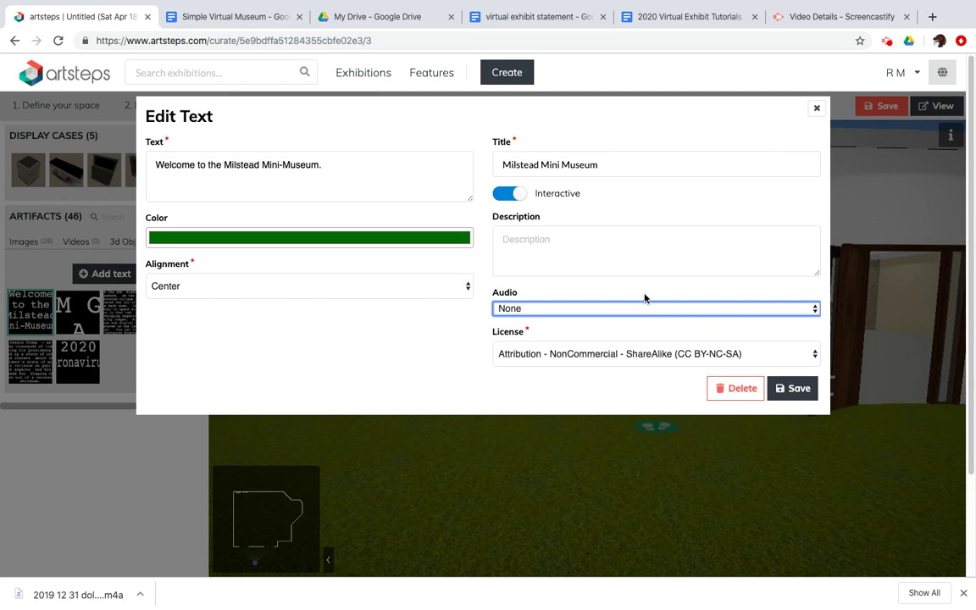
pyautogui.click(820, 105)
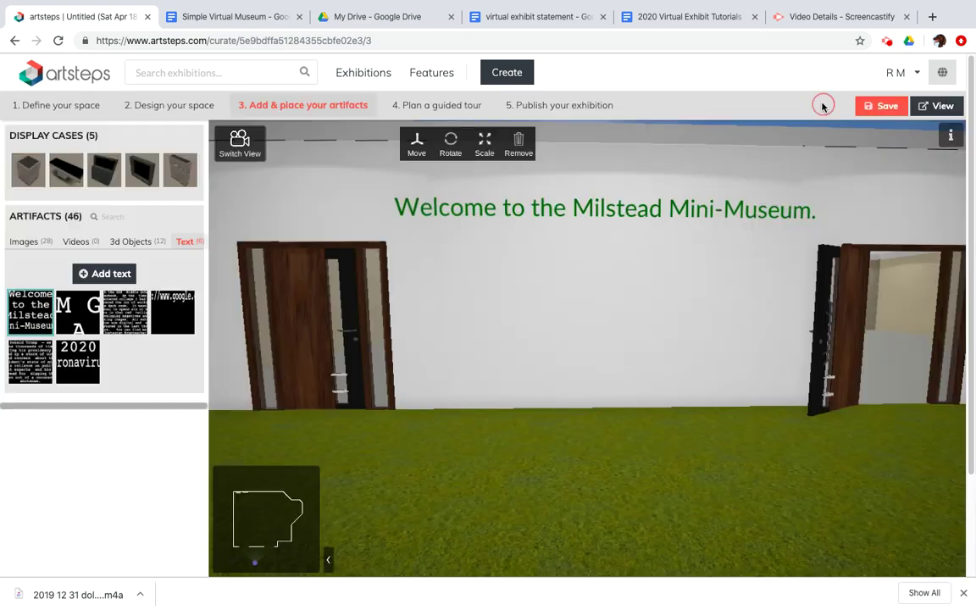
# Step: Walk through the open door into the museum and turn to face the blank interior wall beside the entrance
pyautogui.click(883, 382)
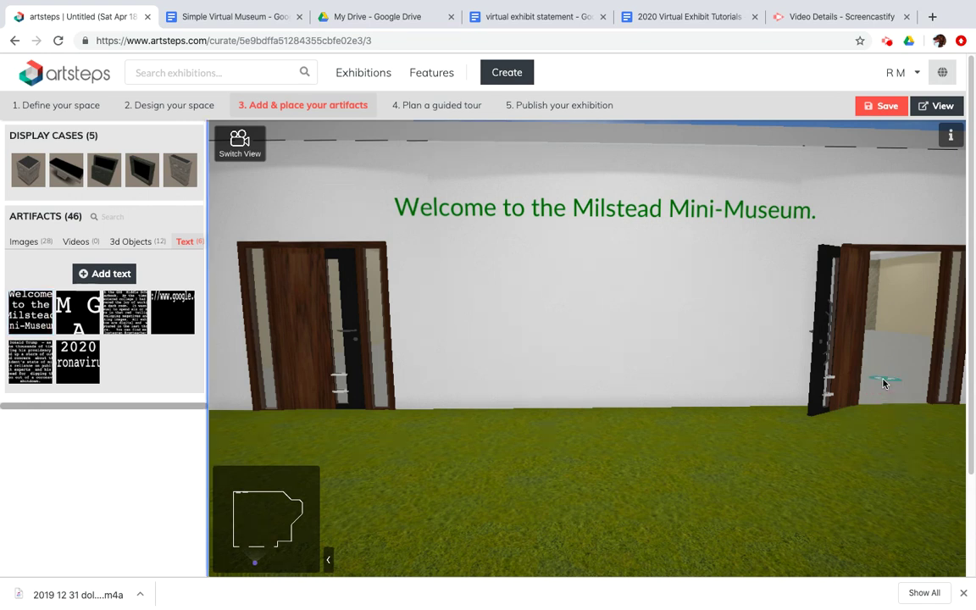
pyautogui.click(886, 365)
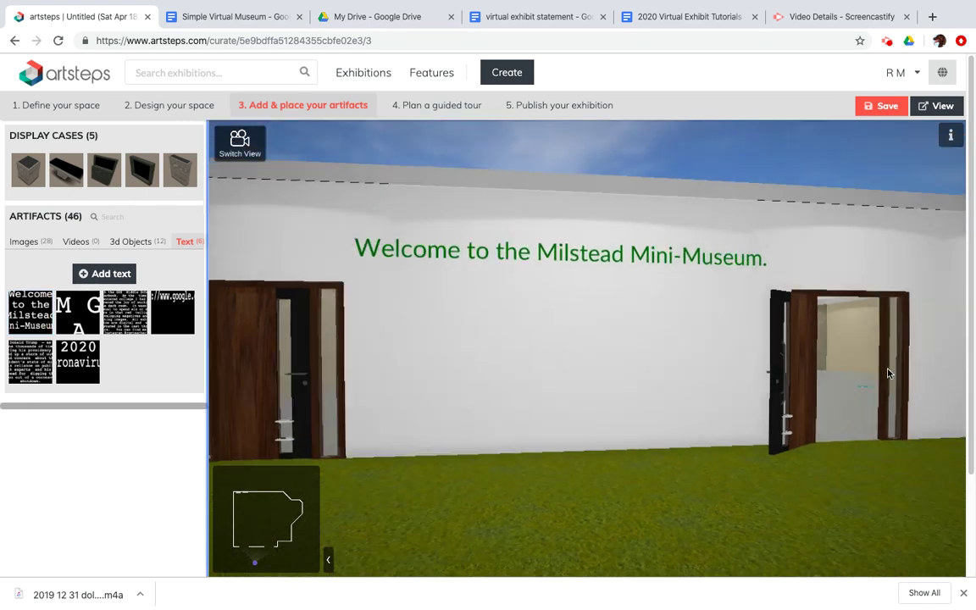
pyautogui.click(850, 404)
pyautogui.click(814, 412)
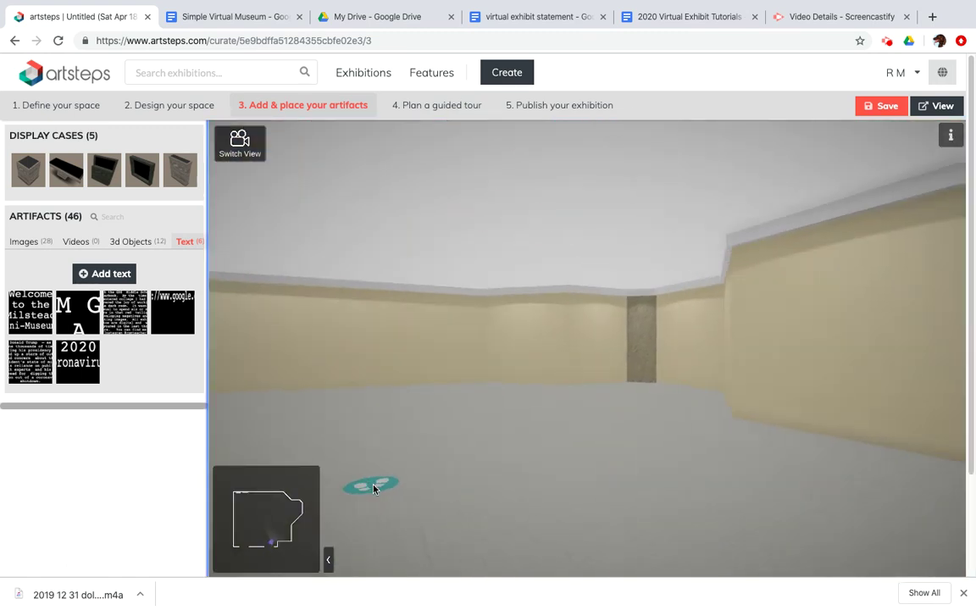
pyautogui.click(303, 512)
pyautogui.moveTo(303, 511); pyautogui.dragTo(442, 461)
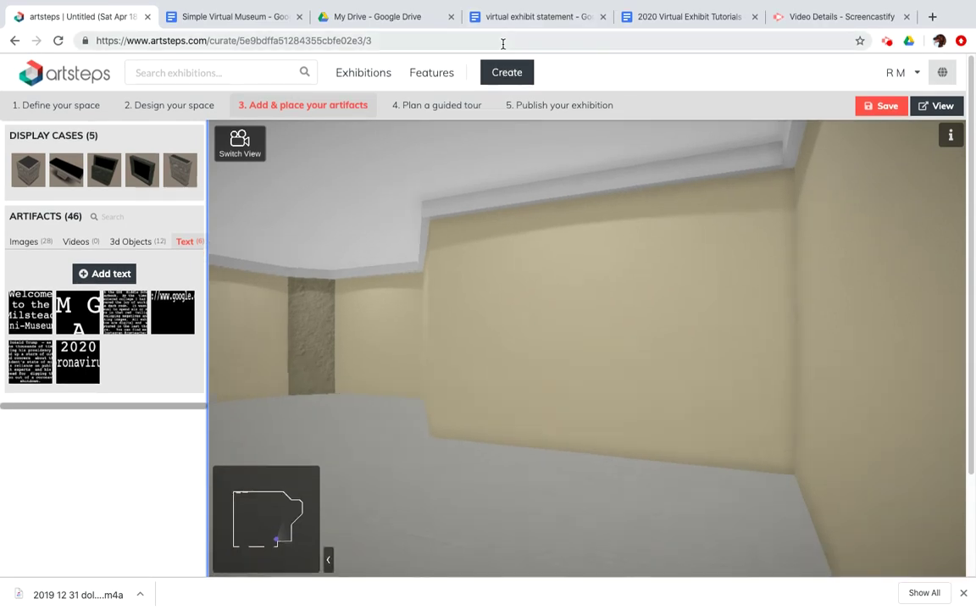
# Step: Switch to the "virtual exhibit statement" document in Google Docs and copy its entire text
pyautogui.click(504, 18)
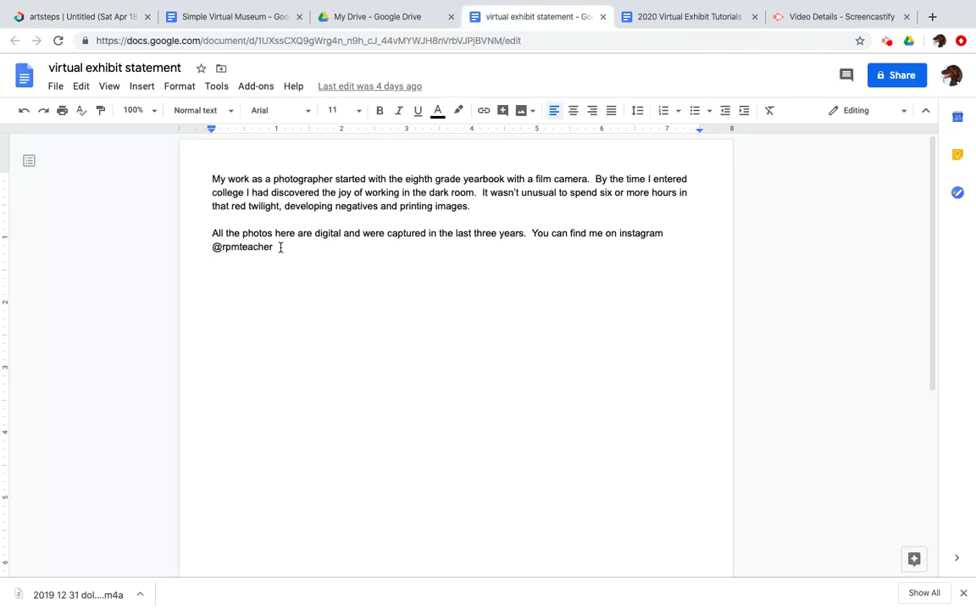
pyautogui.moveTo(280, 246); pyautogui.dragTo(207, 183)
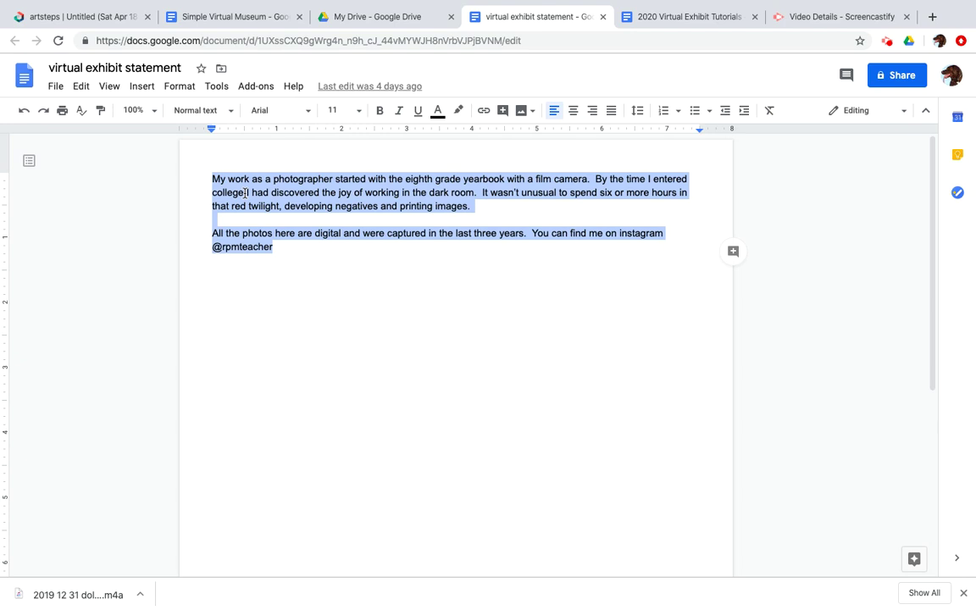
pyautogui.rightClick(316, 180)
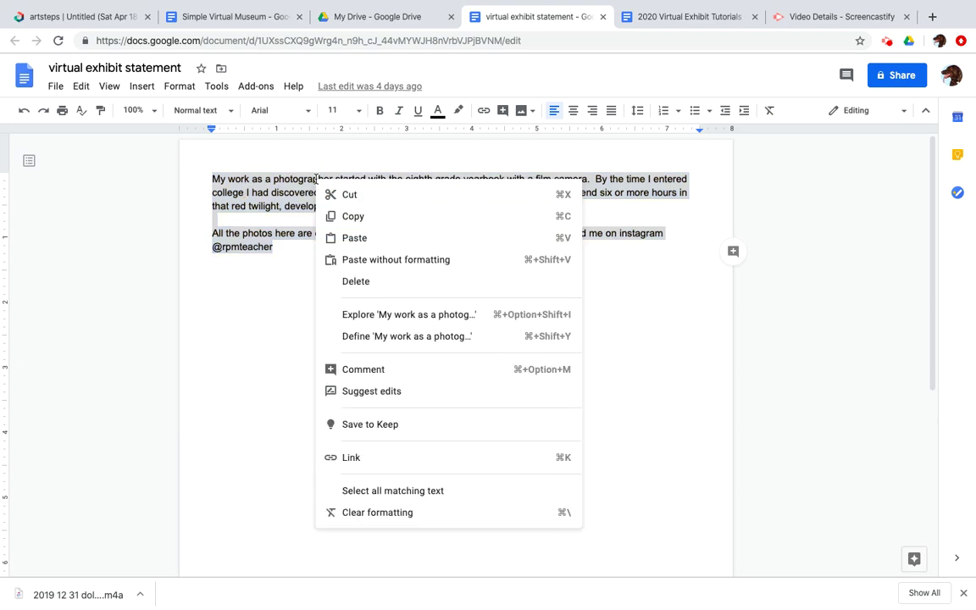
pyautogui.click(360, 217)
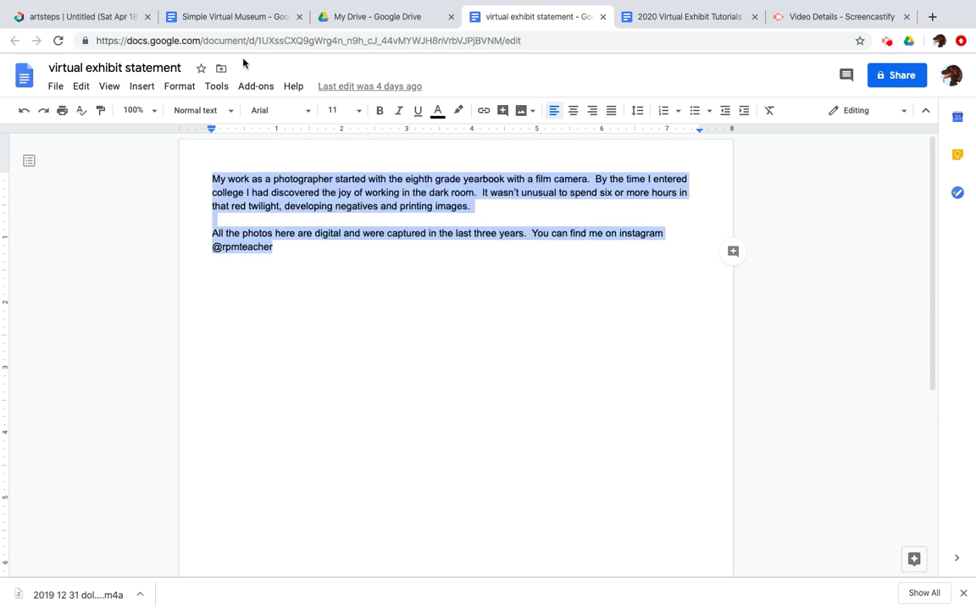
# Step: Switch back to Artsteps and start a new text artifact with the copied exhibit statement pasted as its text
pyautogui.click(73, 18)
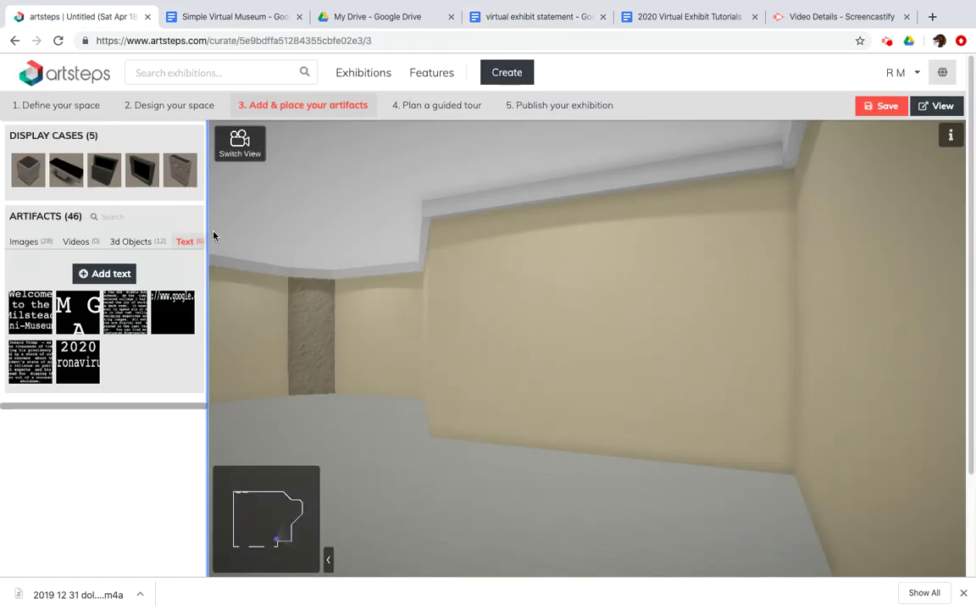
pyautogui.click(88, 276)
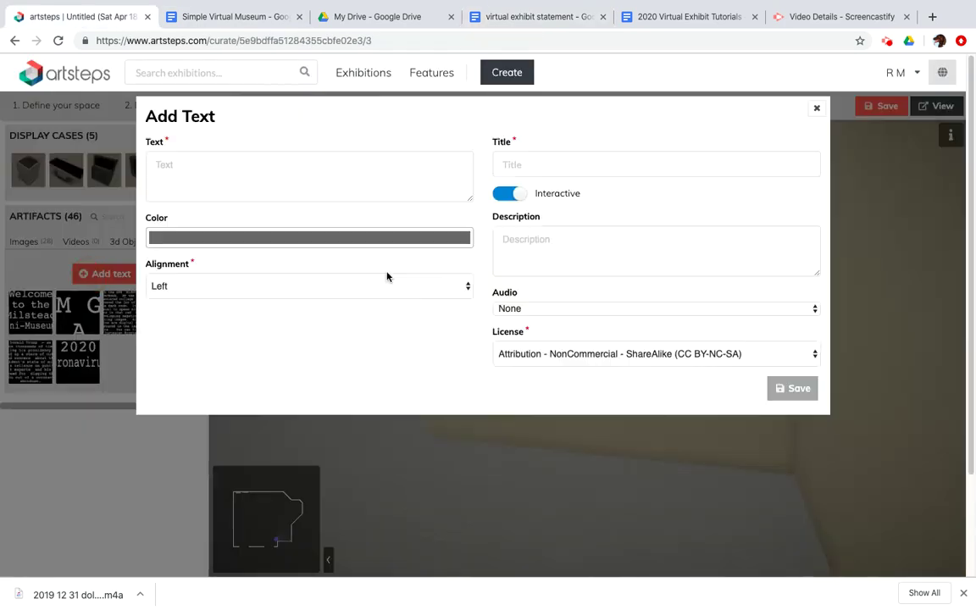
pyautogui.click(163, 159)
pyautogui.click(164, 164)
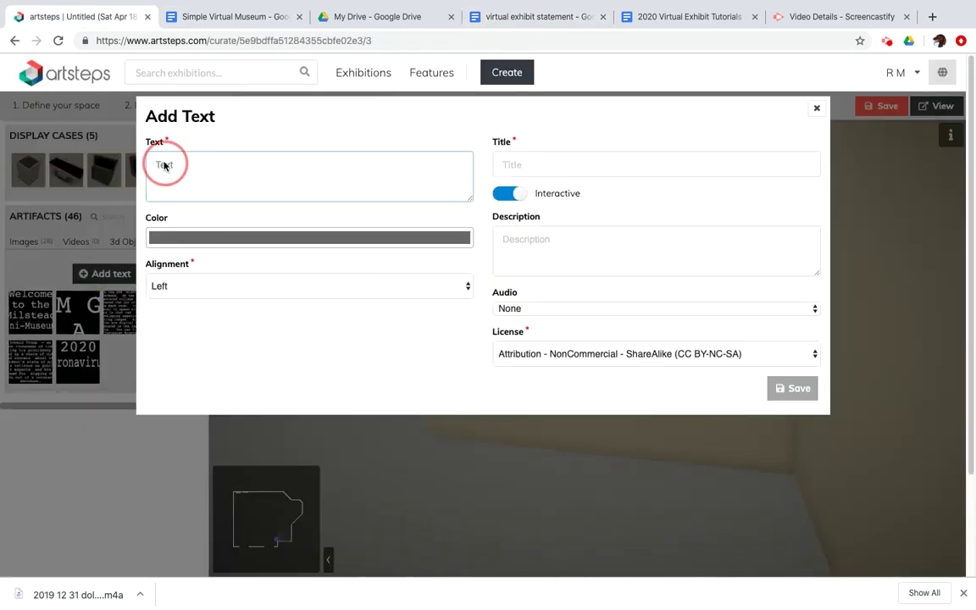
pyautogui.press('super+v')
pyautogui.click(223, 245)
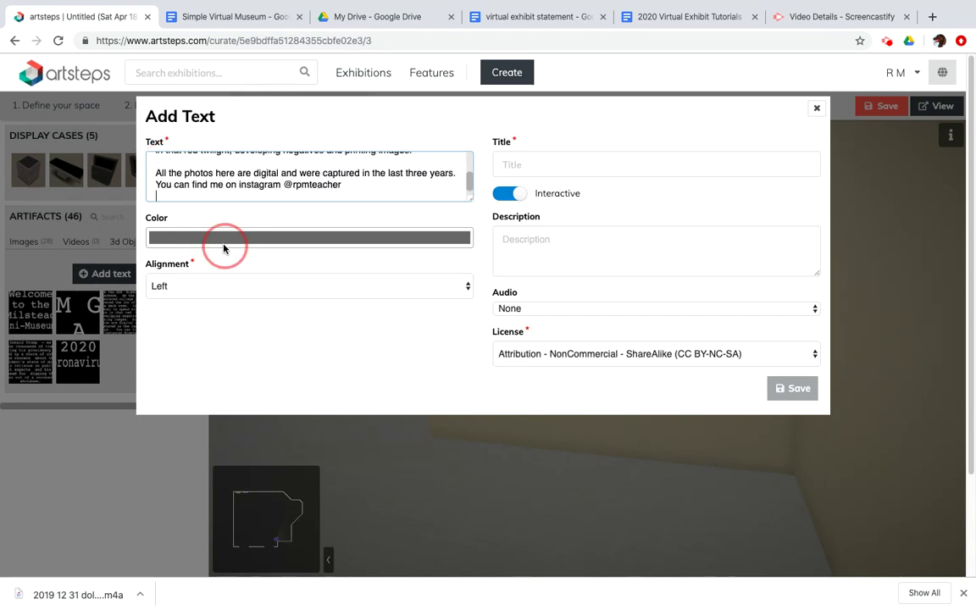
# Step: Title the new text artifact "description" and set its color to dark green
pyautogui.click(534, 163)
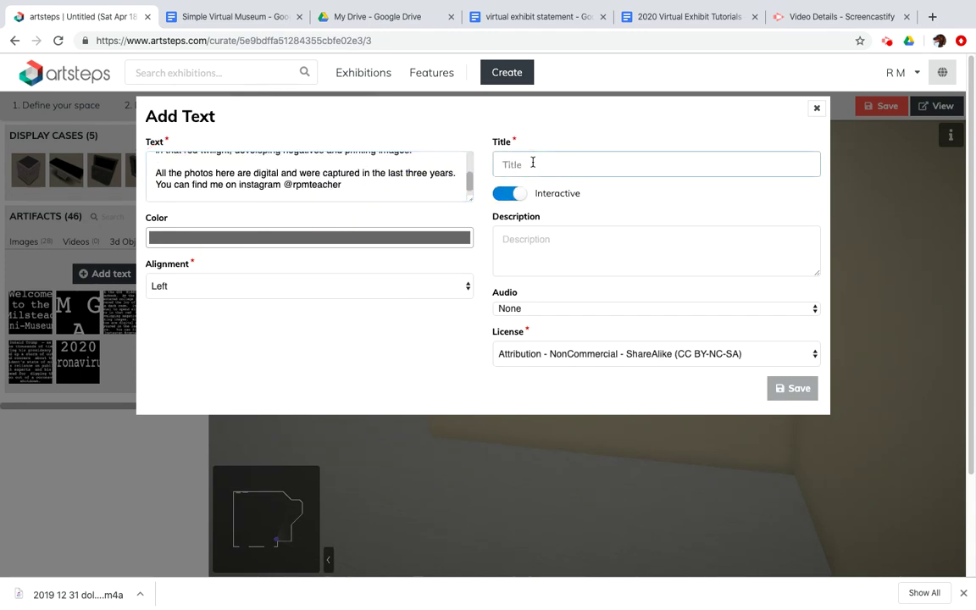
pyautogui.write('description')
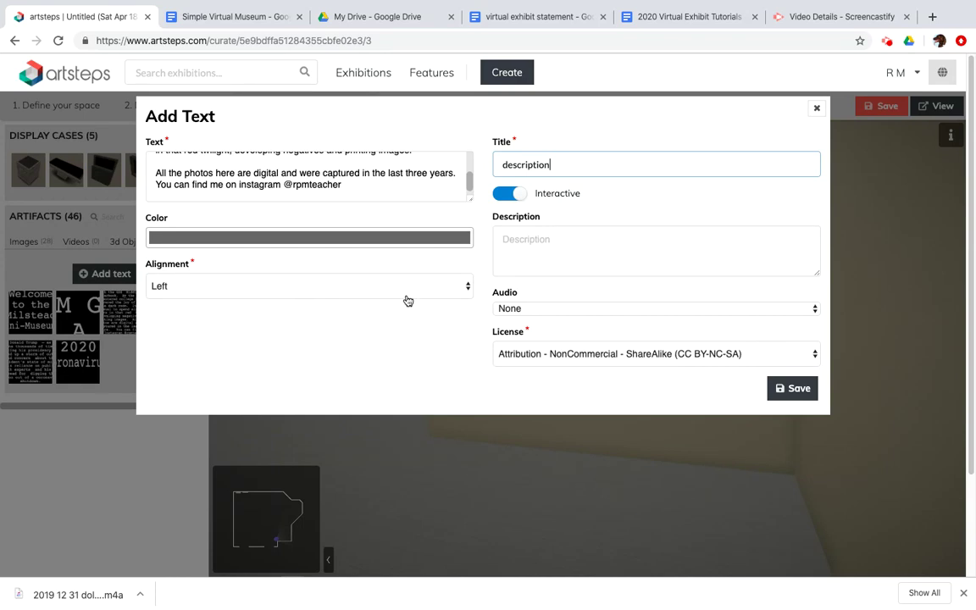
pyautogui.click(215, 241)
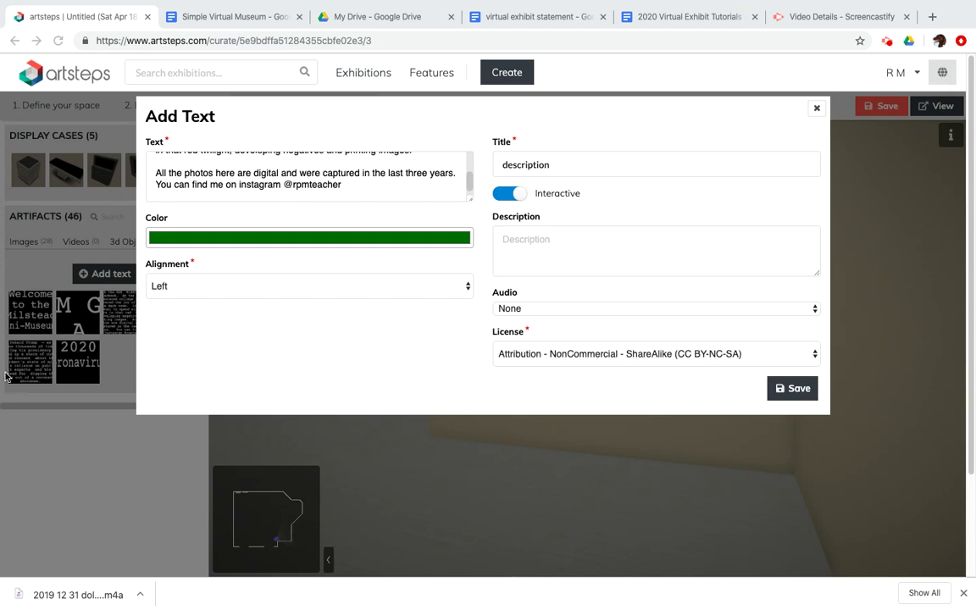
# Step: Save the new "description" text artifact
pyautogui.click(779, 388)
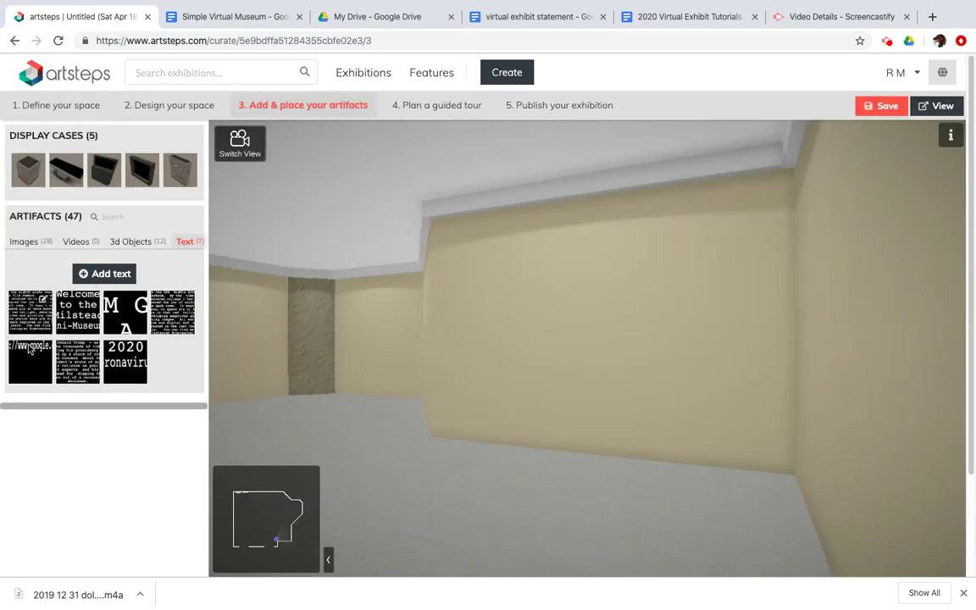
# Step: Try placing the exhibit statement on the blank interior wall, and remove that placement
pyautogui.moveTo(23, 312)
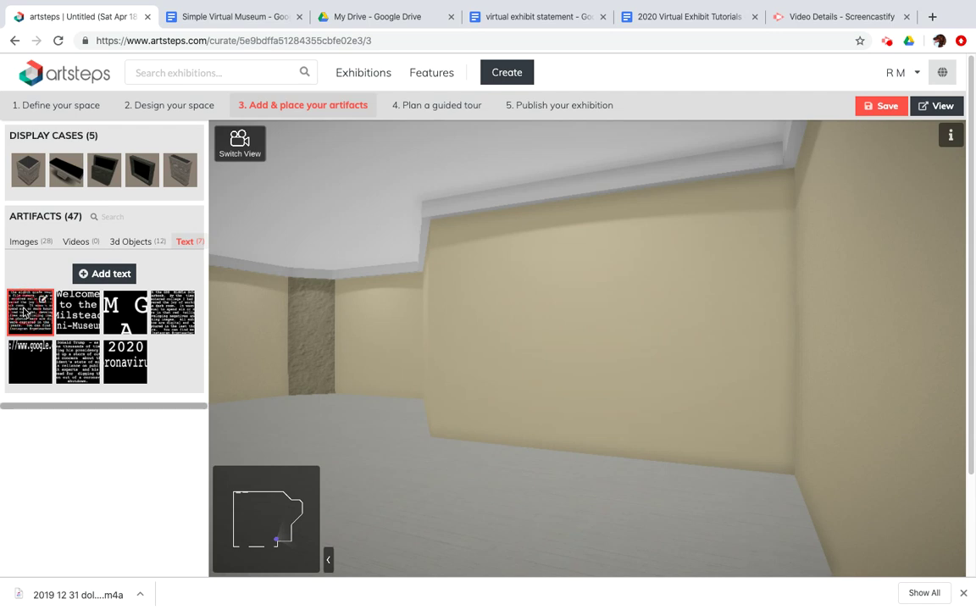
pyautogui.click(26, 312)
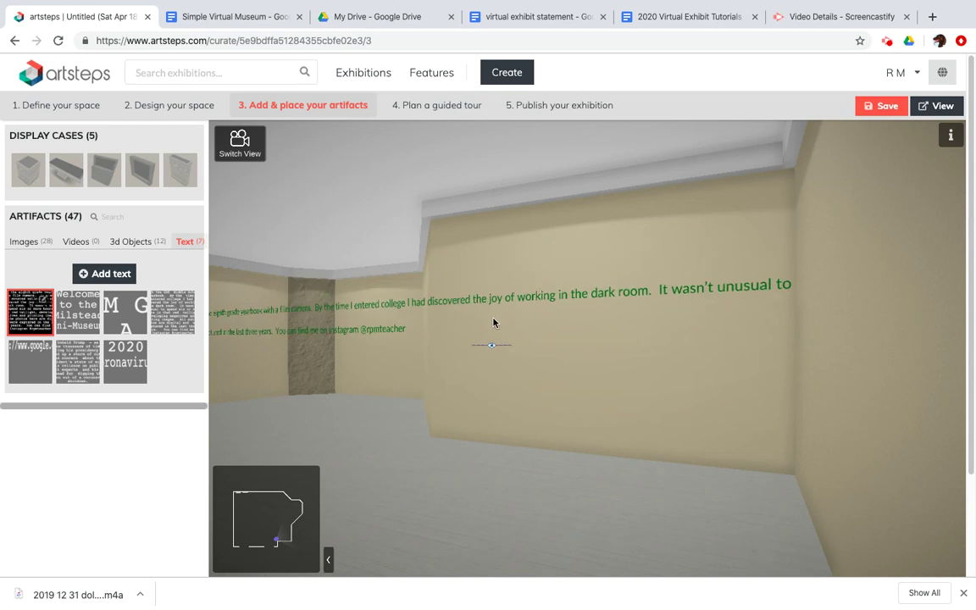
pyautogui.click(495, 337)
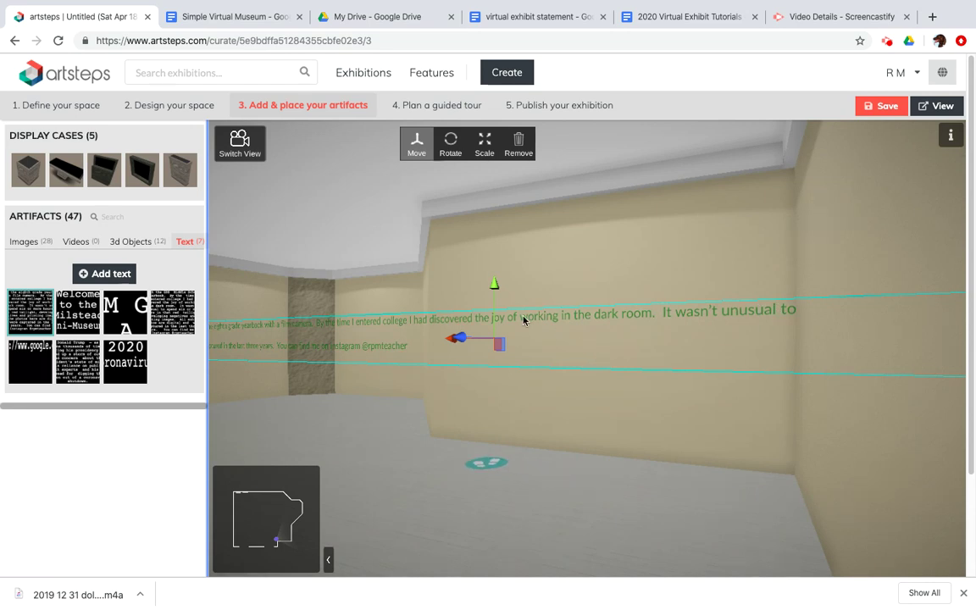
pyautogui.moveTo(523, 321)
pyautogui.mouseDown()
pyautogui.moveTo(496, 327)
pyautogui.moveTo(506, 318)
pyautogui.moveTo(505, 326)
pyautogui.mouseUp()
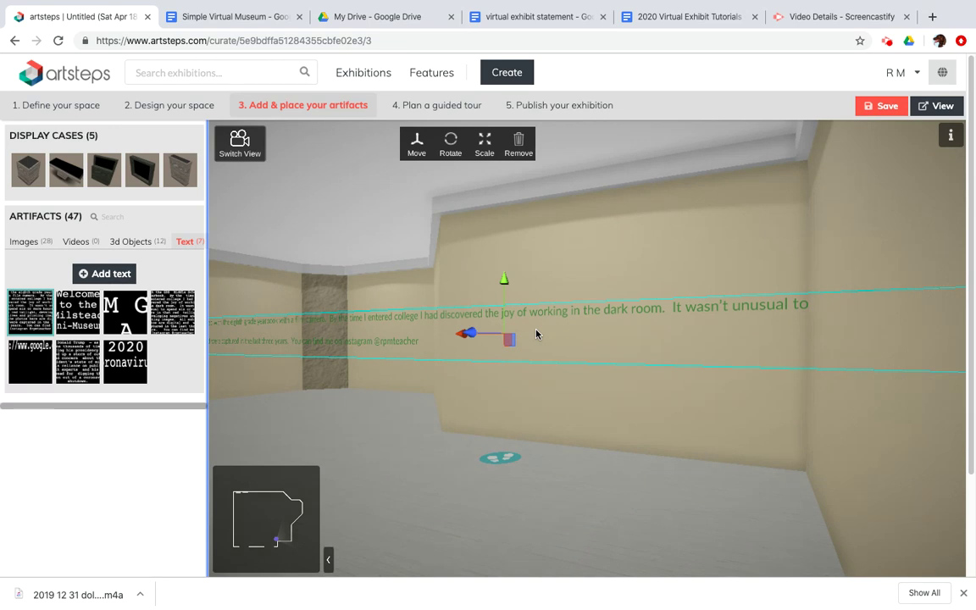
pyautogui.click(519, 148)
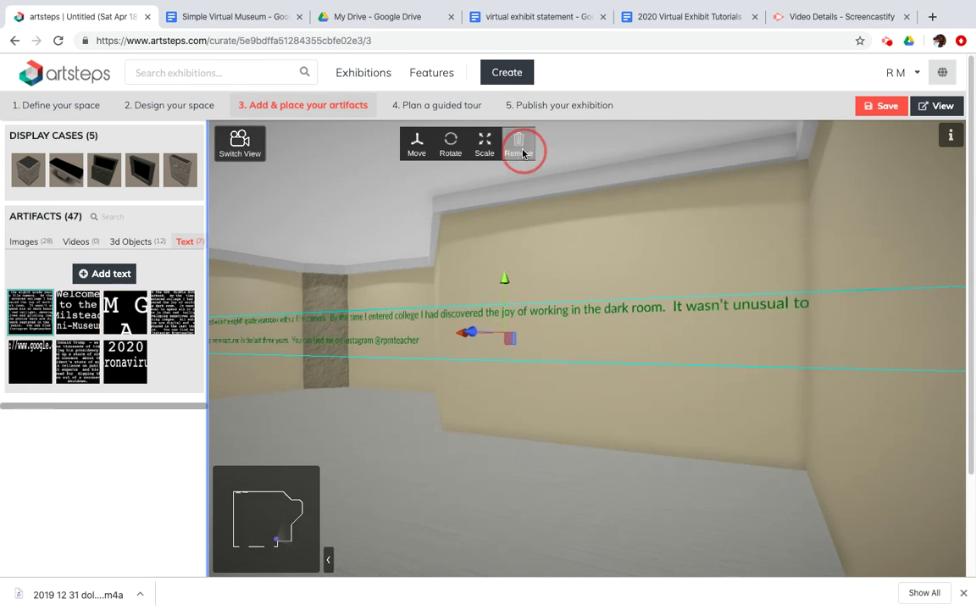
# Step: Edit the "description" artifact's text, adding line breaks after "started with the", "film camera." and "I had discovered"
pyautogui.click(30, 315)
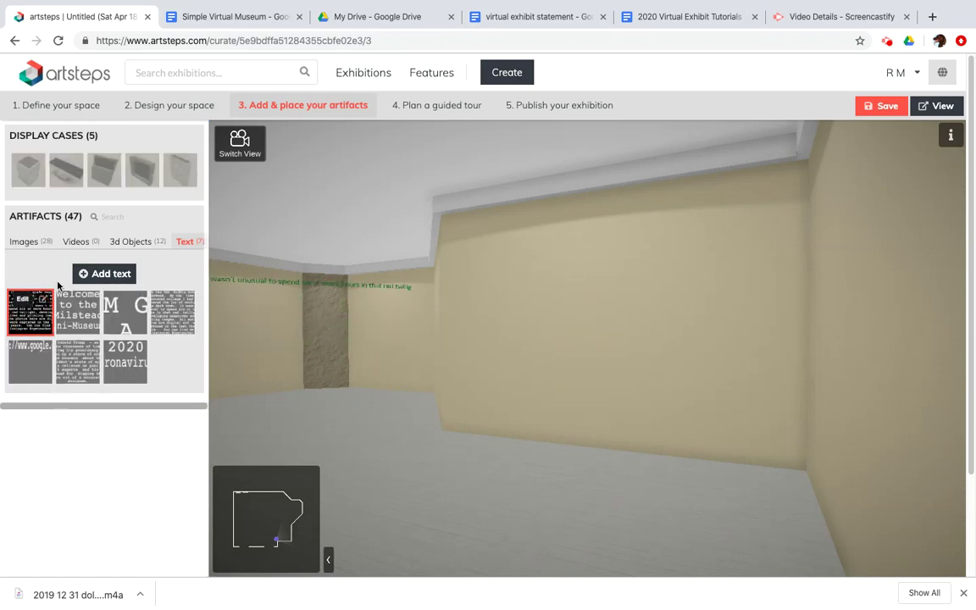
pyautogui.click(23, 299)
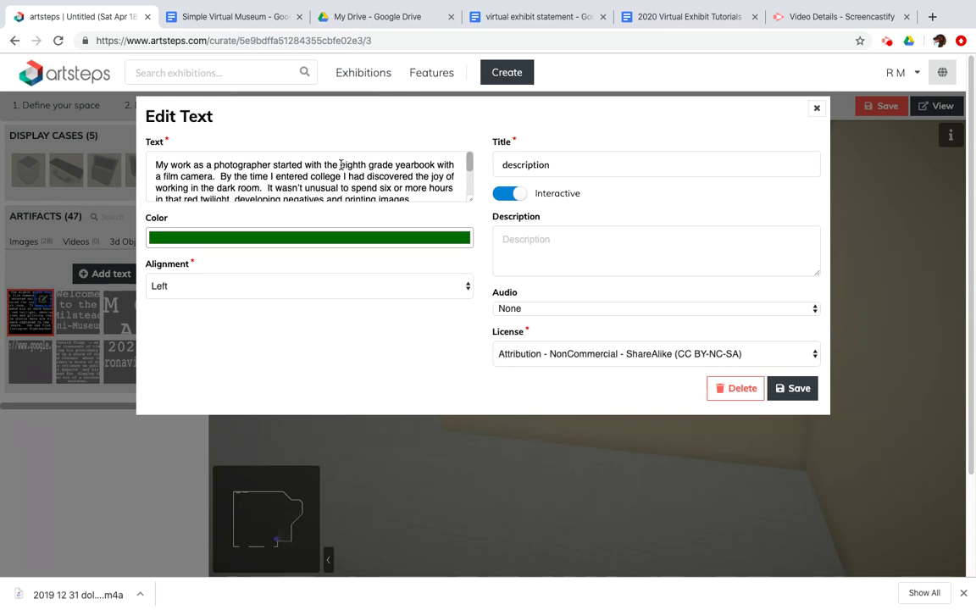
pyautogui.click(341, 164)
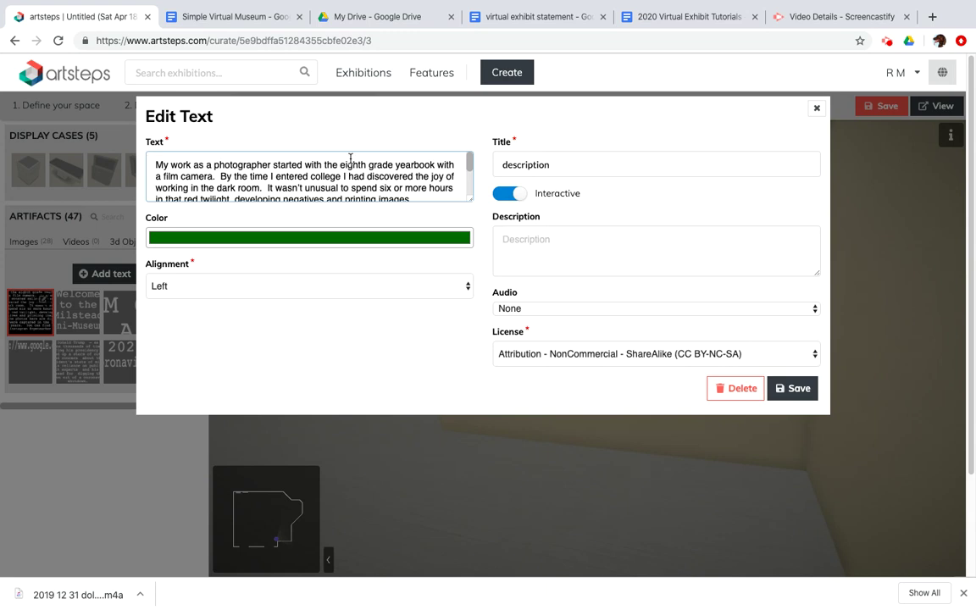
pyautogui.press('BackSpace')
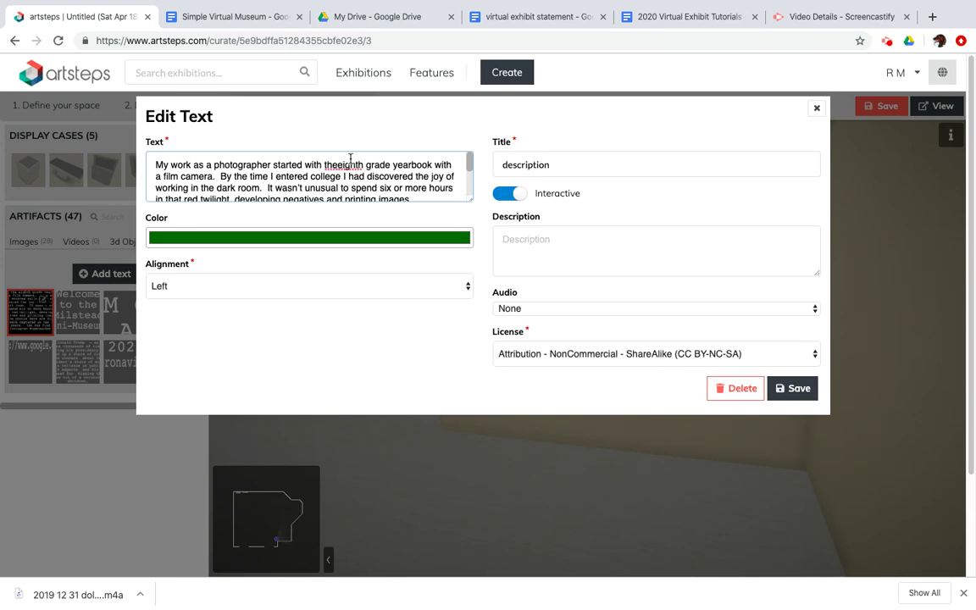
pyautogui.press('Return')
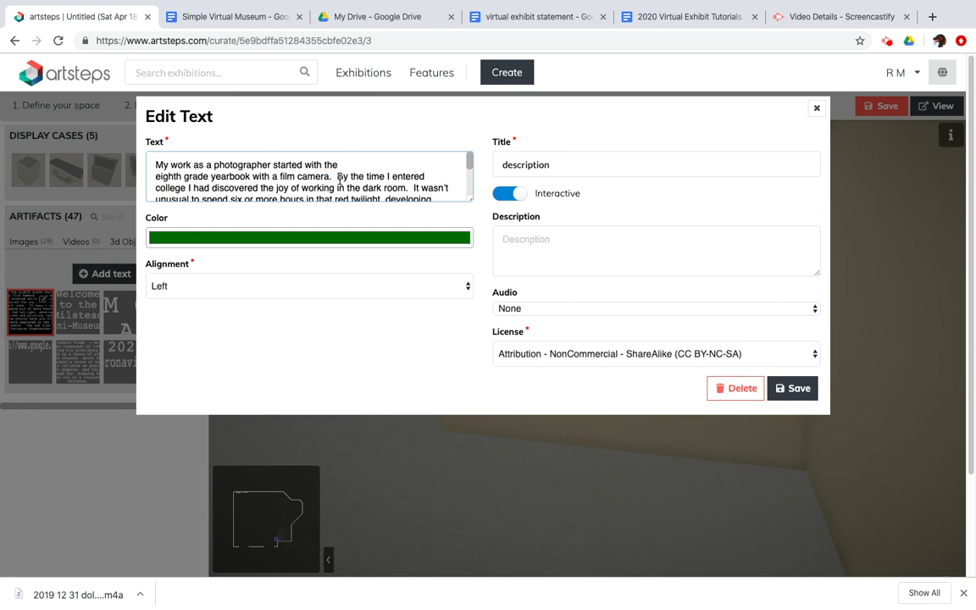
pyautogui.click(336, 179)
pyautogui.press('Return')
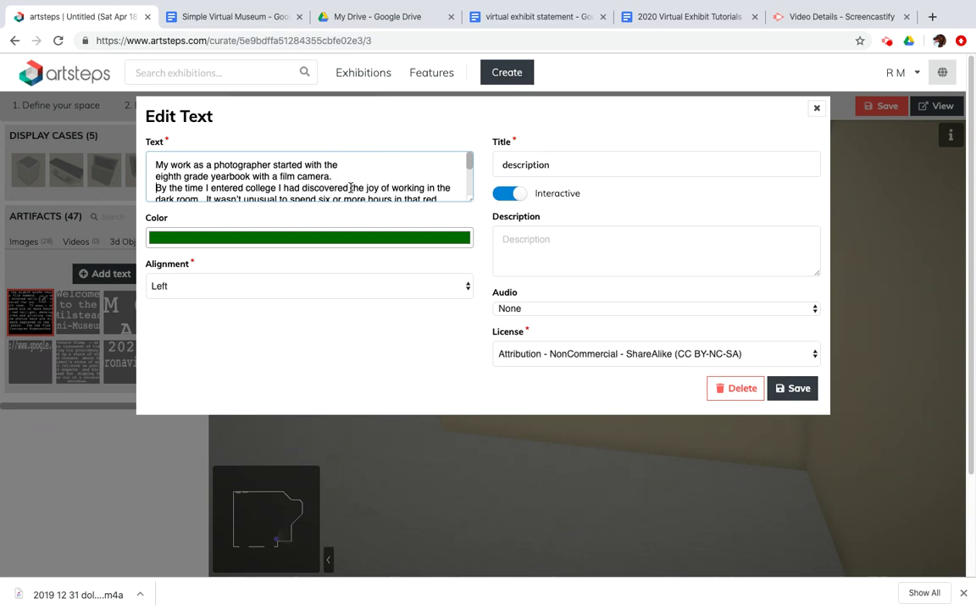
pyautogui.click(350, 187)
pyautogui.press('BackSpace')
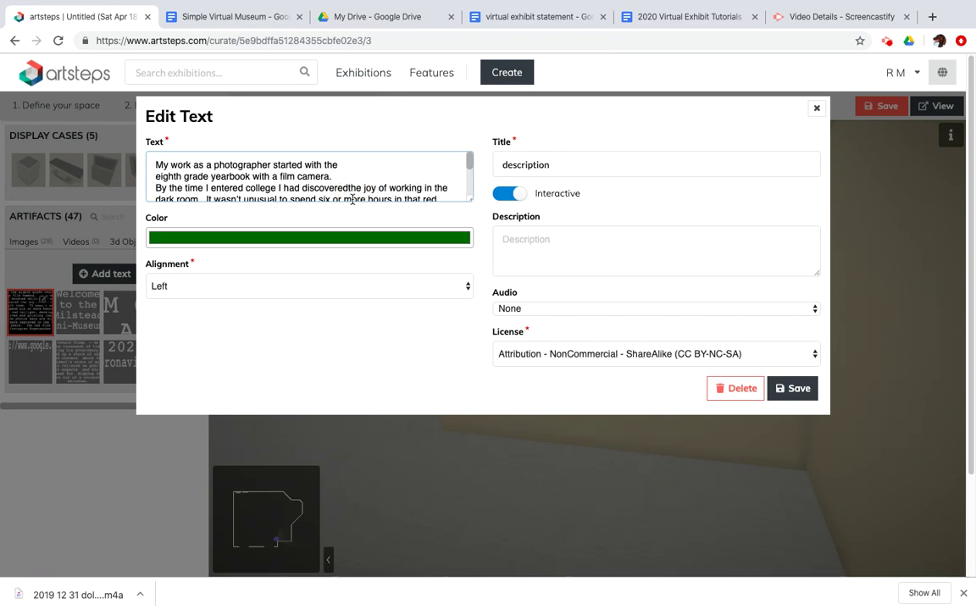
pyautogui.press('Return')
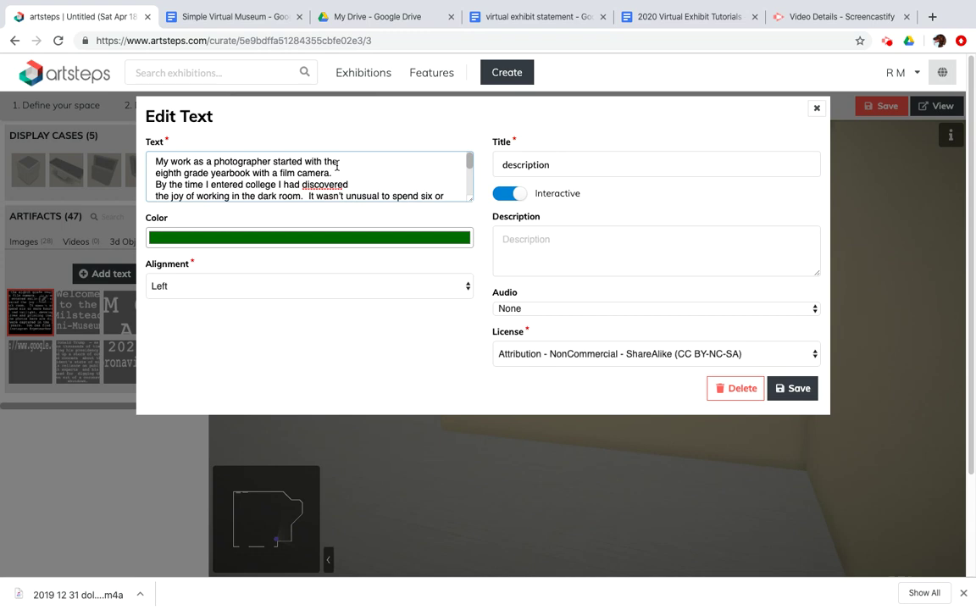
# Step: Enlarge the text box to show the whole statement and add line breaks after "It wasn't" and "hours in that"
pyautogui.click(466, 163)
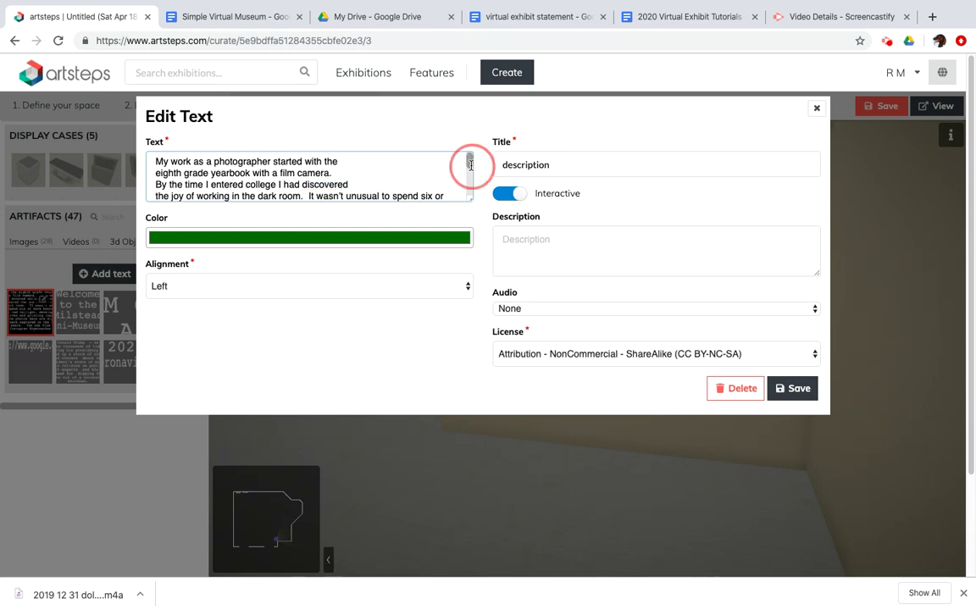
pyautogui.moveTo(466, 204); pyautogui.dragTo(469, 296)
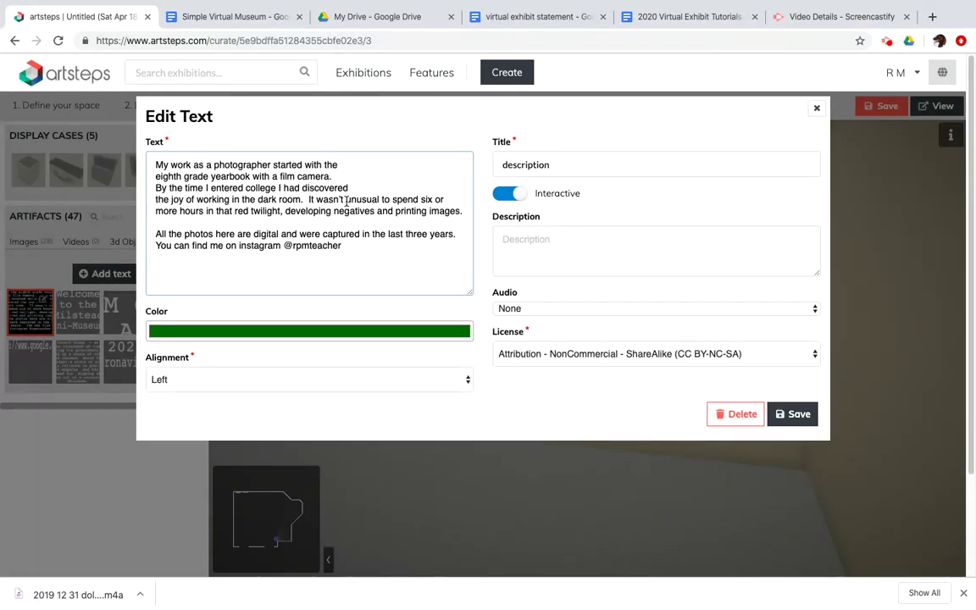
pyautogui.click(346, 199)
pyautogui.press('Return')
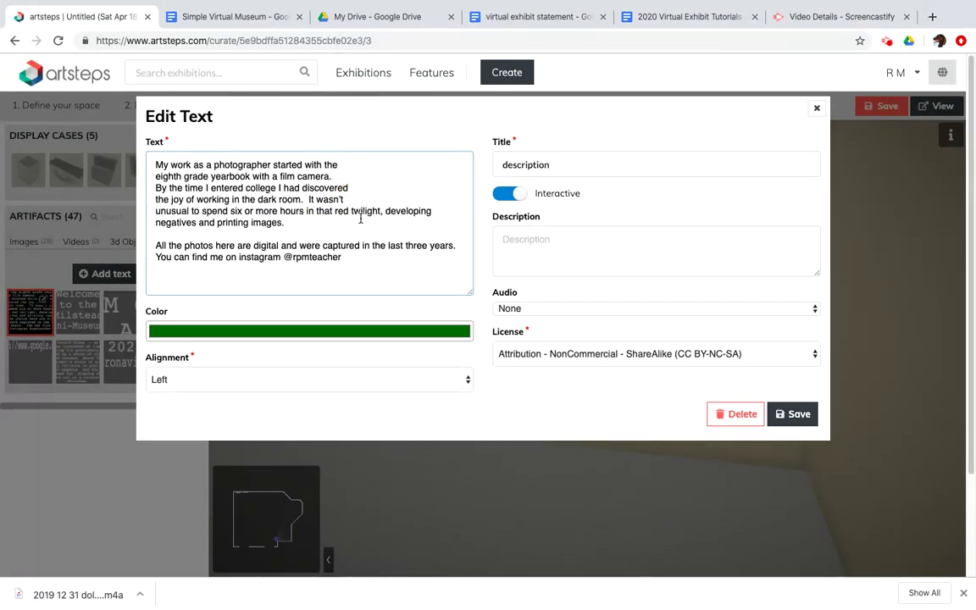
pyautogui.click(336, 211)
pyautogui.press('Return')
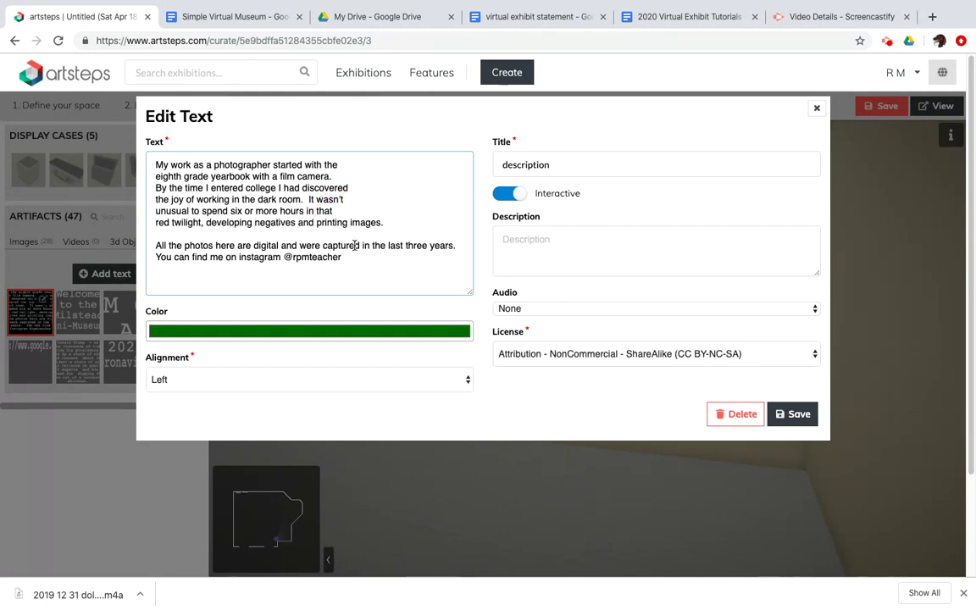
# Step: Break the second paragraph after "were captured", set the Instagram sentence off with a blank line, and save the text
pyautogui.click(362, 245)
pyautogui.press('Return')
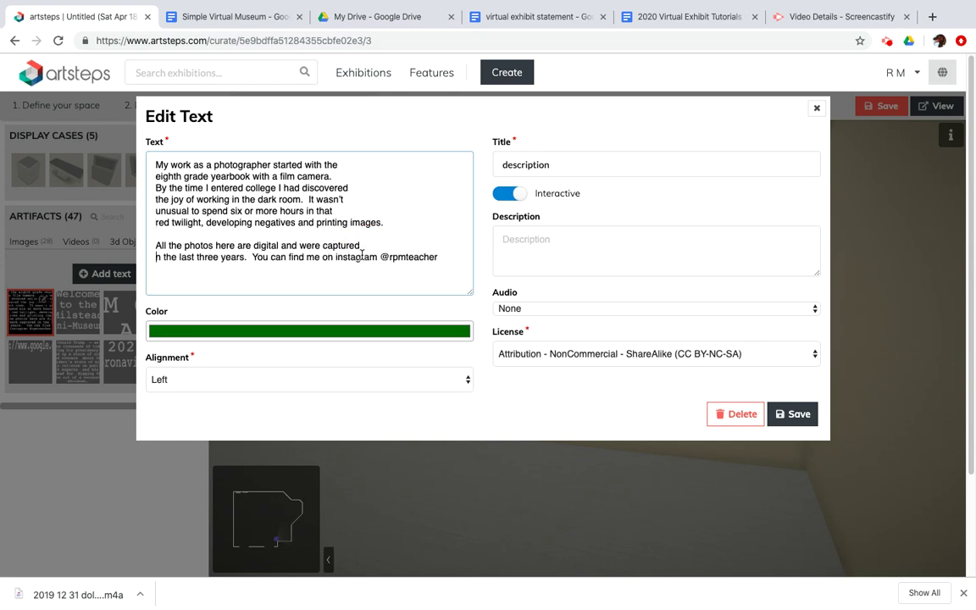
pyautogui.click(253, 258)
pyautogui.press('Return')
pyautogui.press('Return')
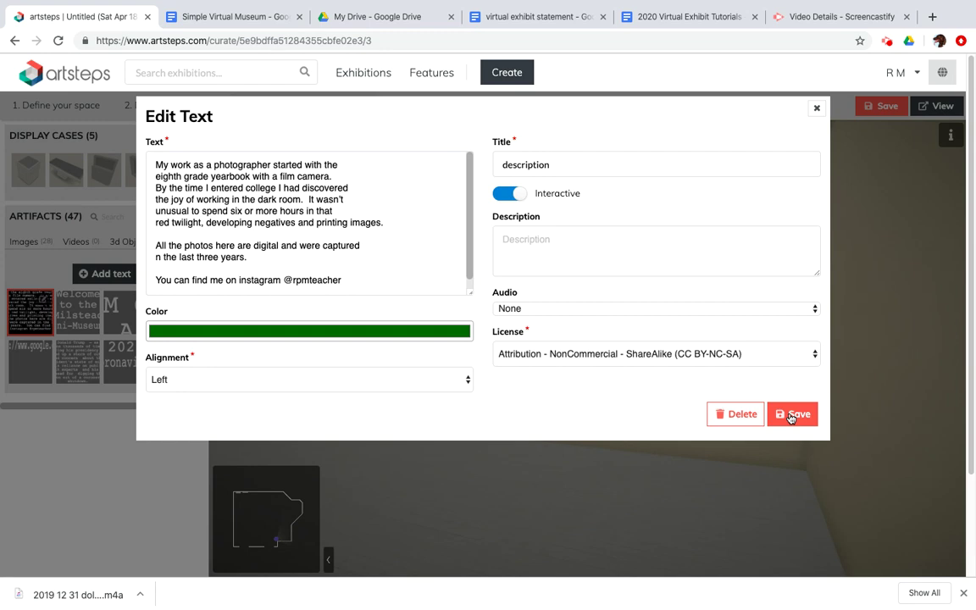
pyautogui.click(790, 415)
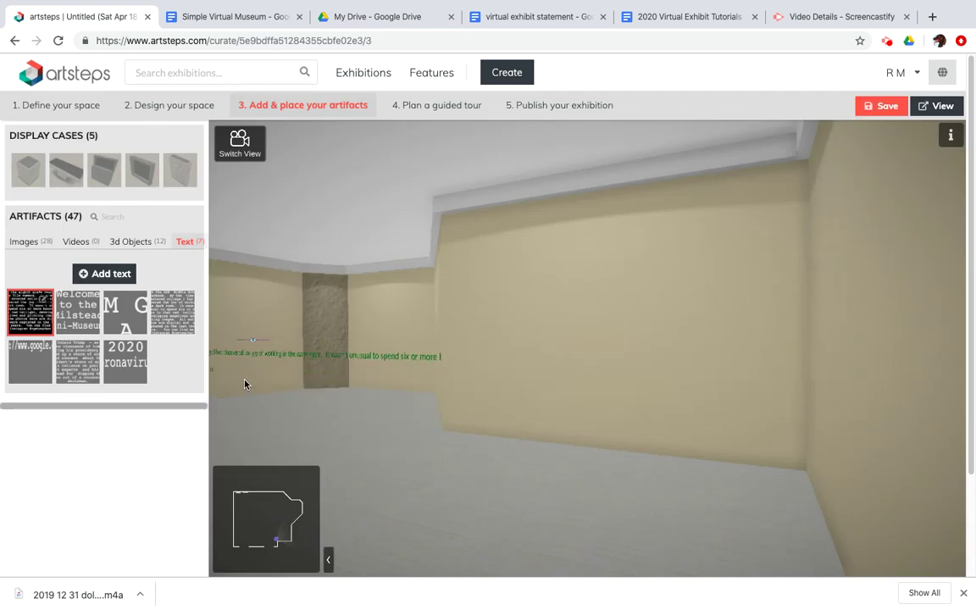
# Step: Discard the old long-line placement of the statement and place the version with line breaks on the blank interior wall
pyautogui.click(499, 400)
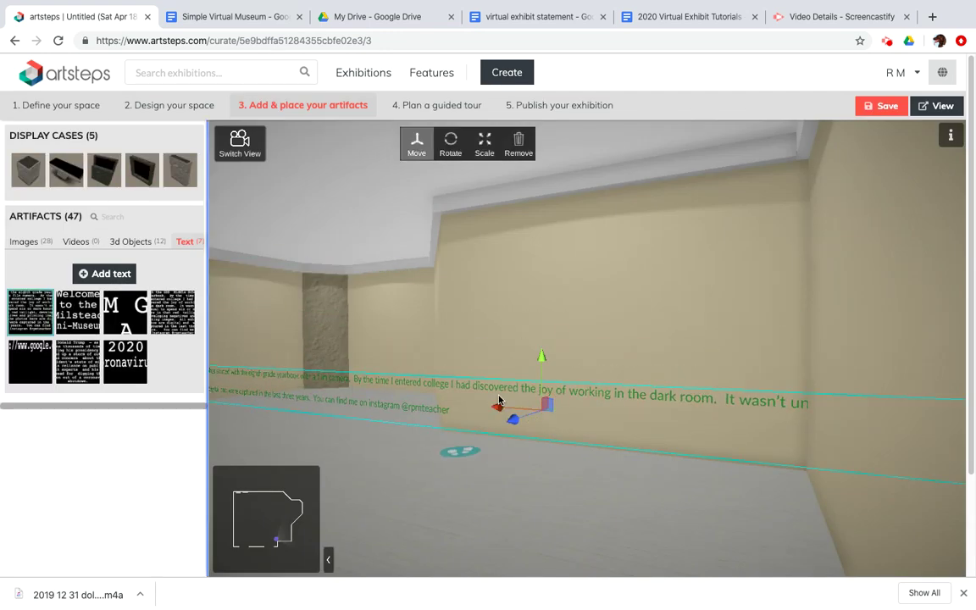
pyautogui.click(517, 144)
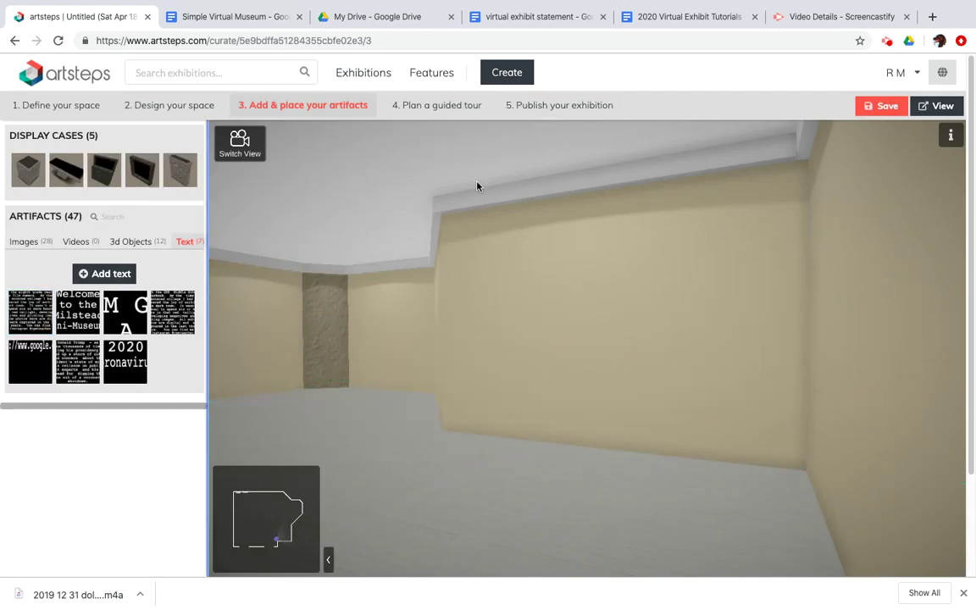
pyautogui.click(38, 318)
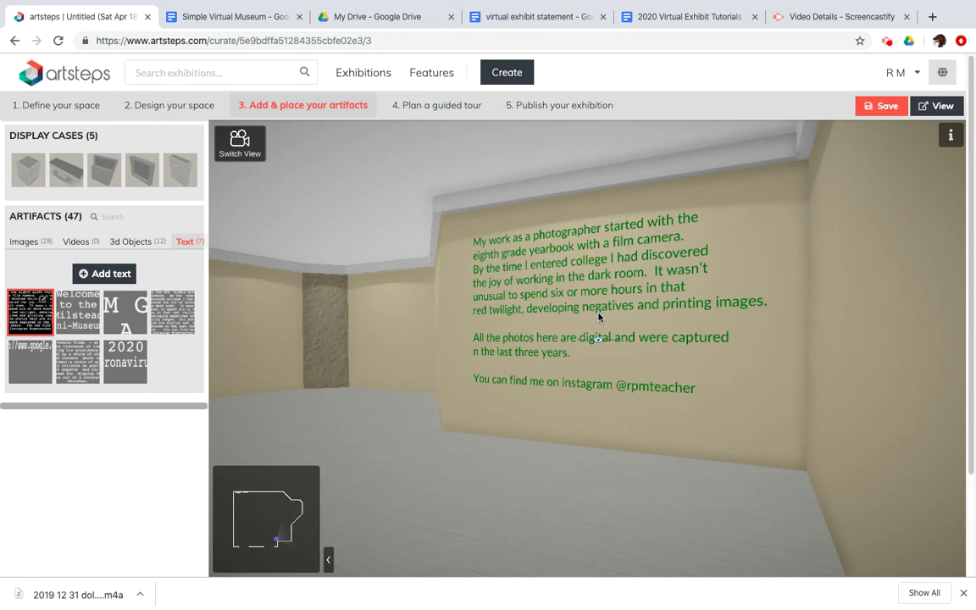
pyautogui.click(598, 317)
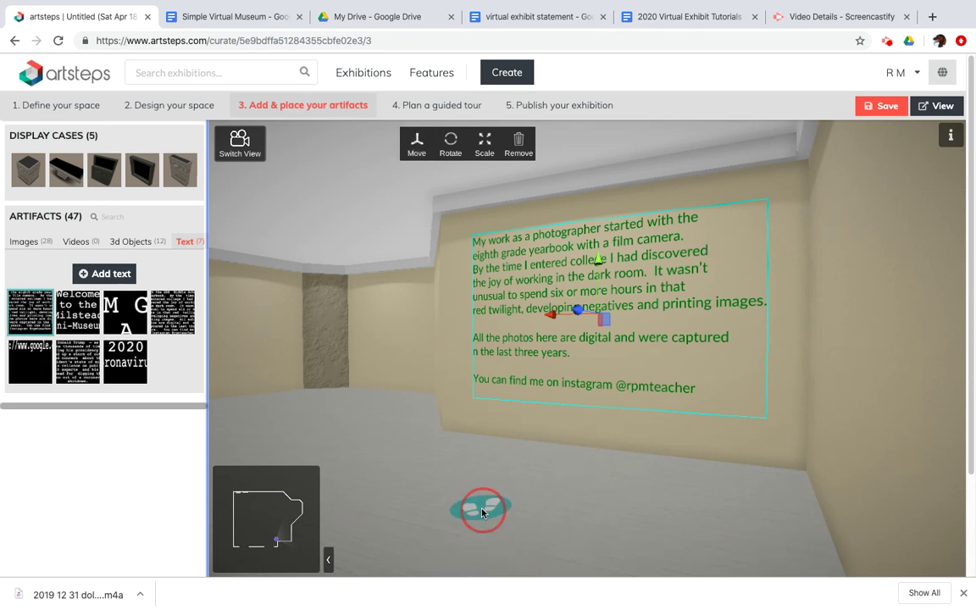
pyautogui.click(481, 512)
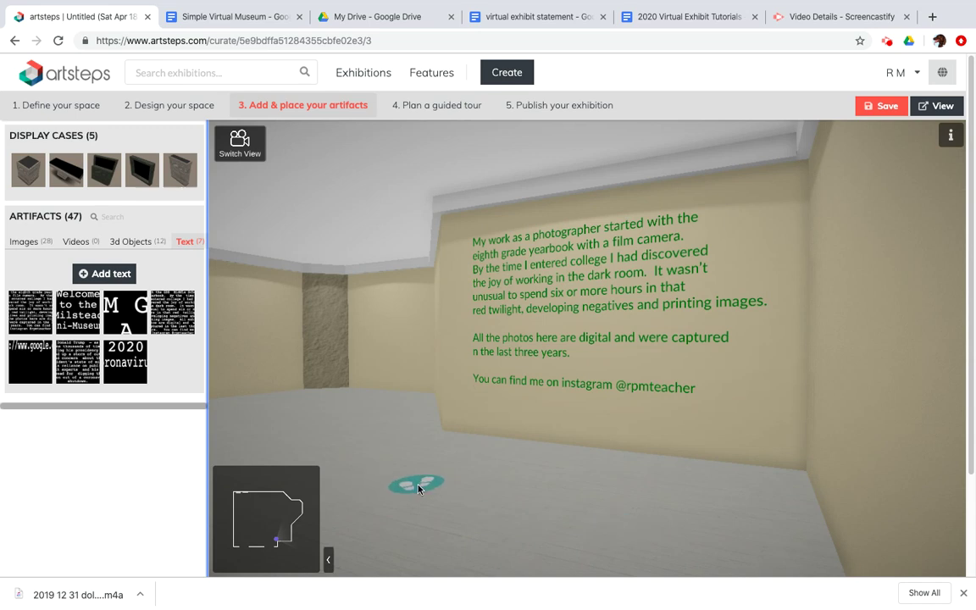